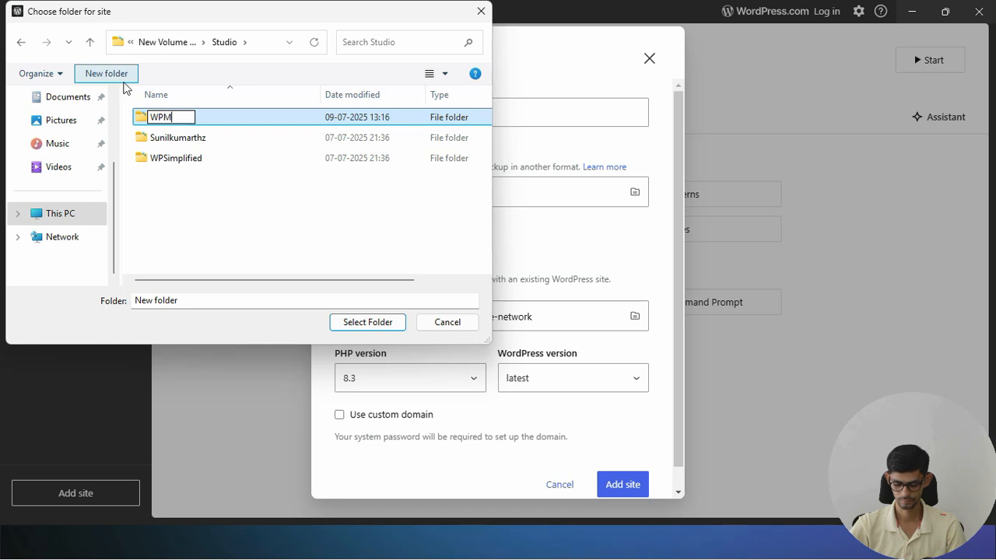
Create the folder D:\Studio\WPMultisite and choose it as the site location
text(ultisite)
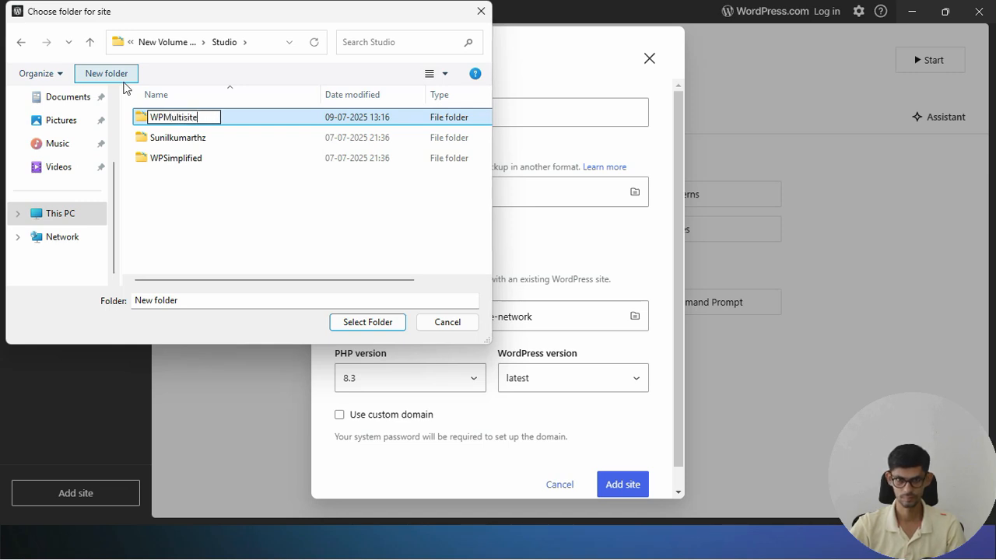
key(Return)
key(Return)
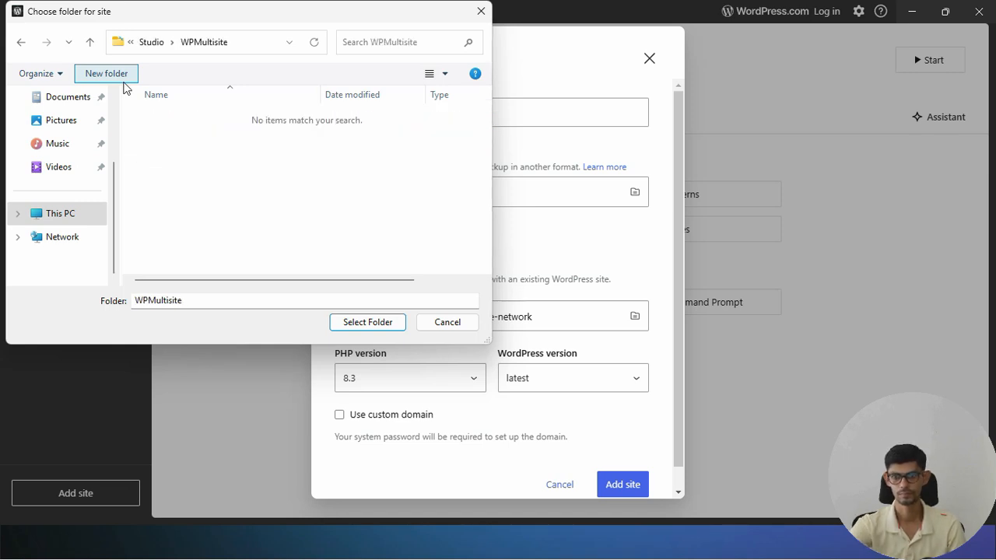
click(368, 322)
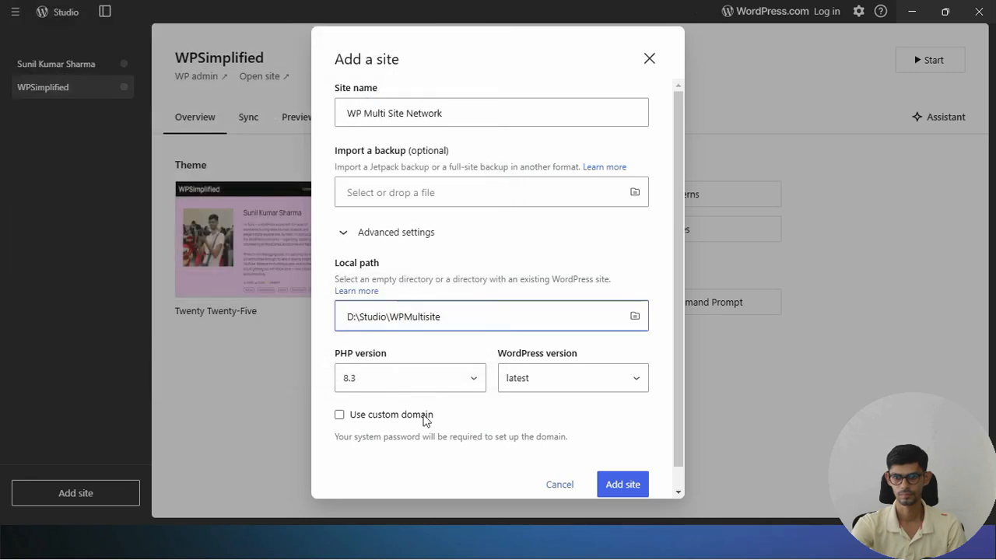
Turn on the custom domain wpmultisitenetwork.wp.local, without hyphens, and add the site
click(425, 417)
scroll(429, 418, down, 2)
click(442, 379)
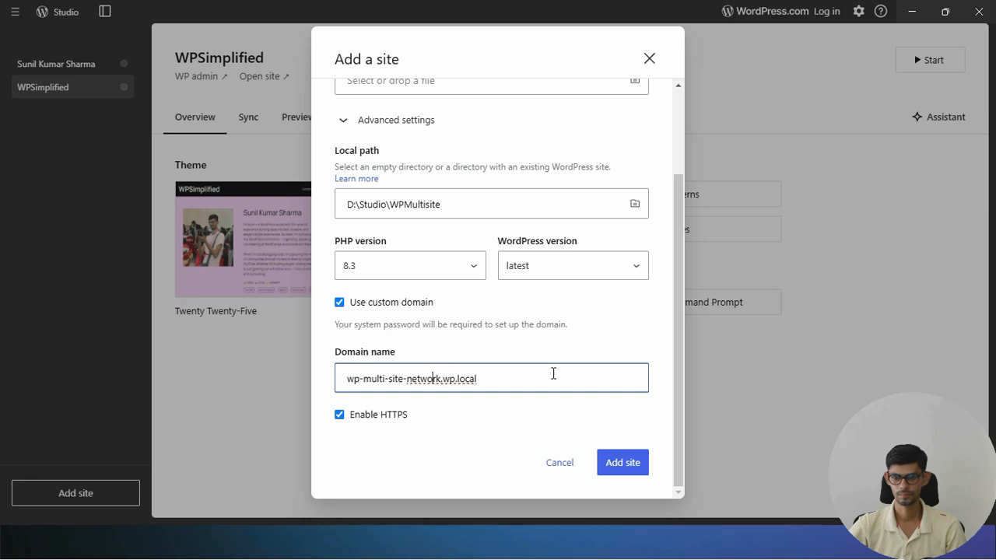
key(Delete)
key(ctrl+shift+Right)
key(Right)
key(Delete)
key(ctrl+shift+Right)
key(Right)
key(Delete)
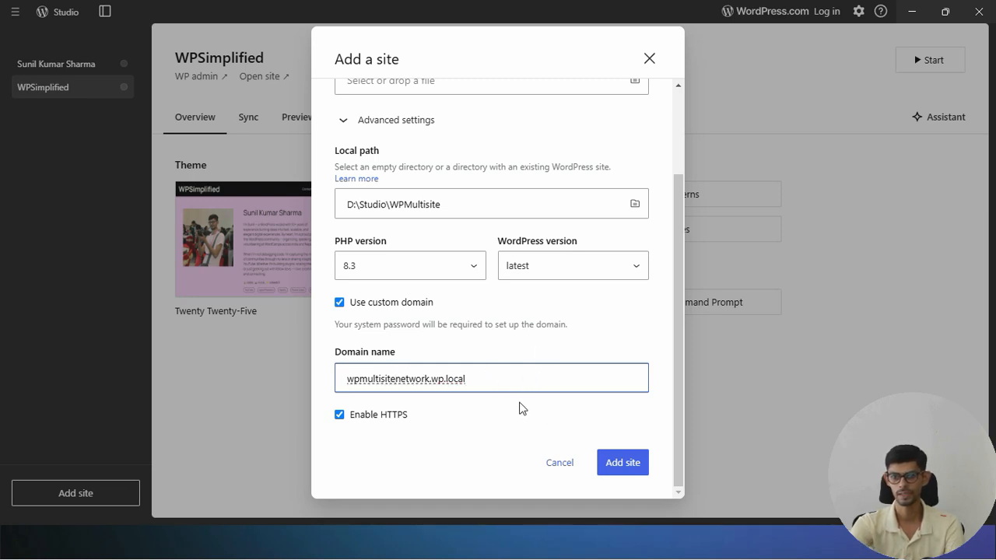
click(627, 470)
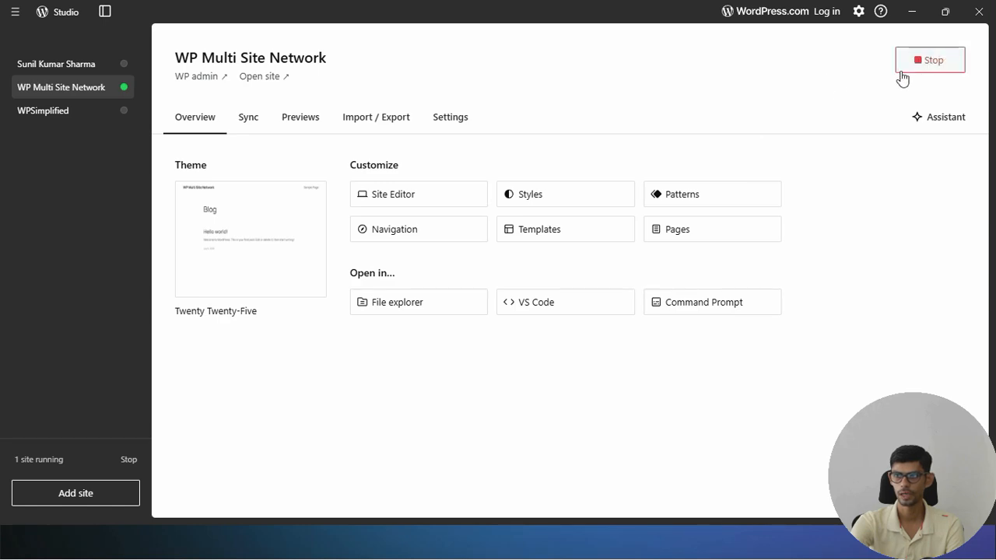
Open WP admin, then copy the define( 'WP_ALLOW_MULTISITE', true ); line from the lesson
click(206, 77)
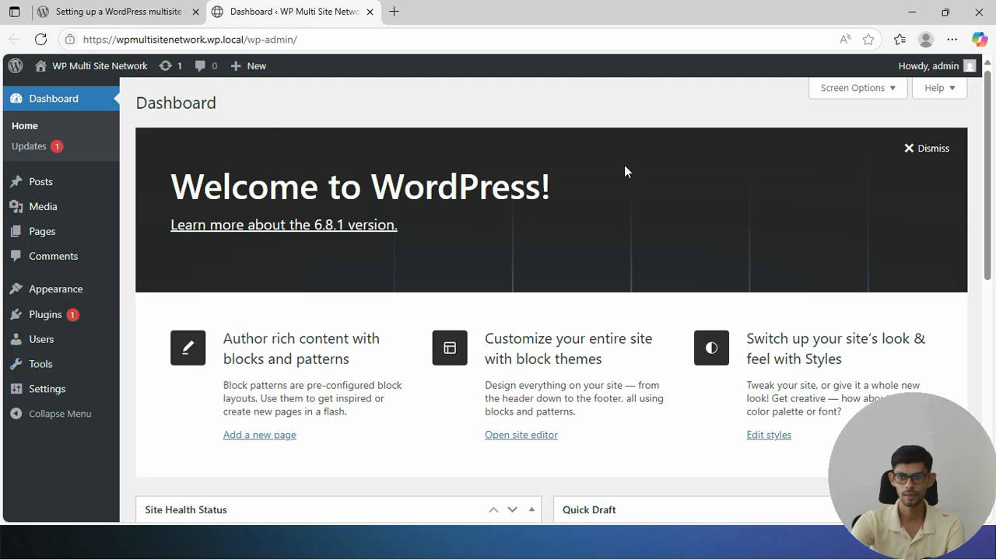
click(148, 12)
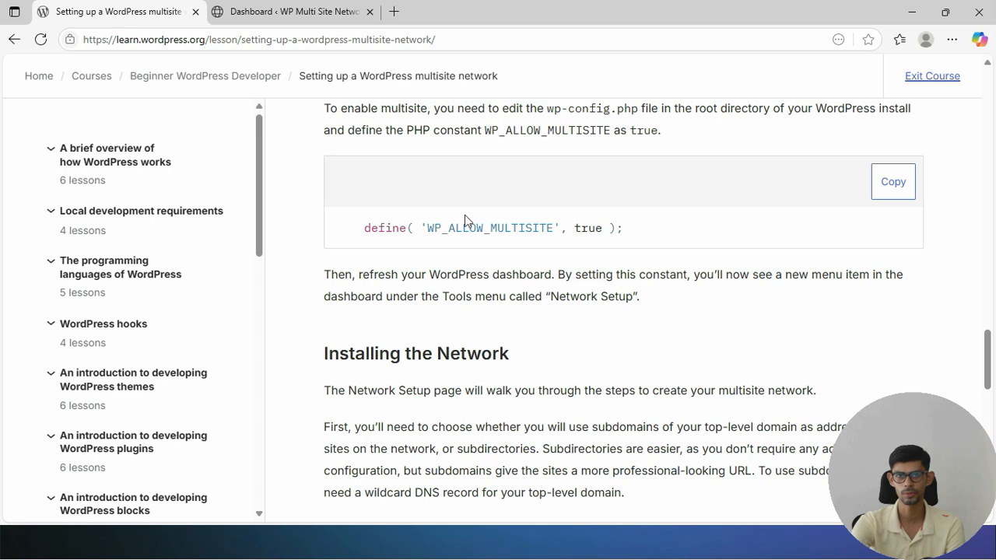
drag(362, 232, 632, 240)
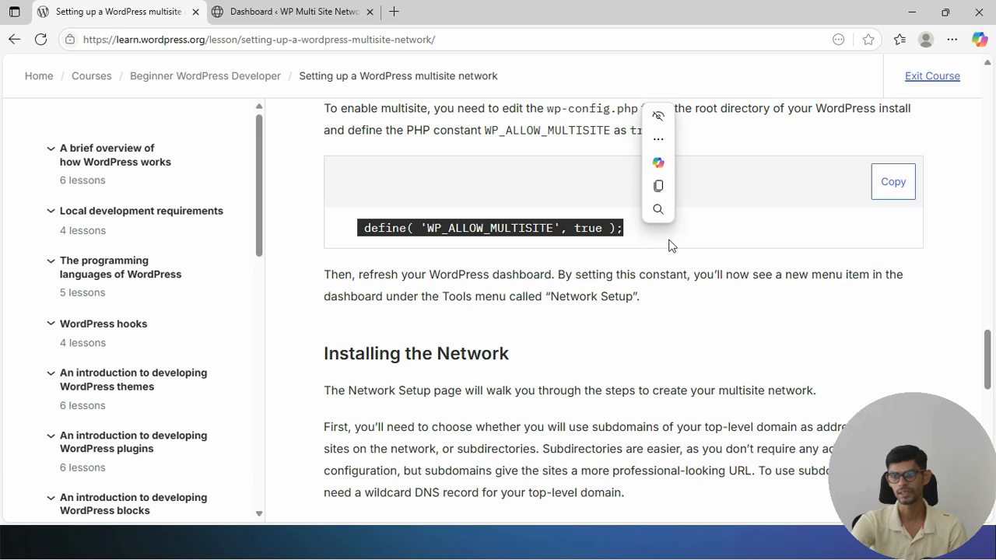
key(ctrl+c)
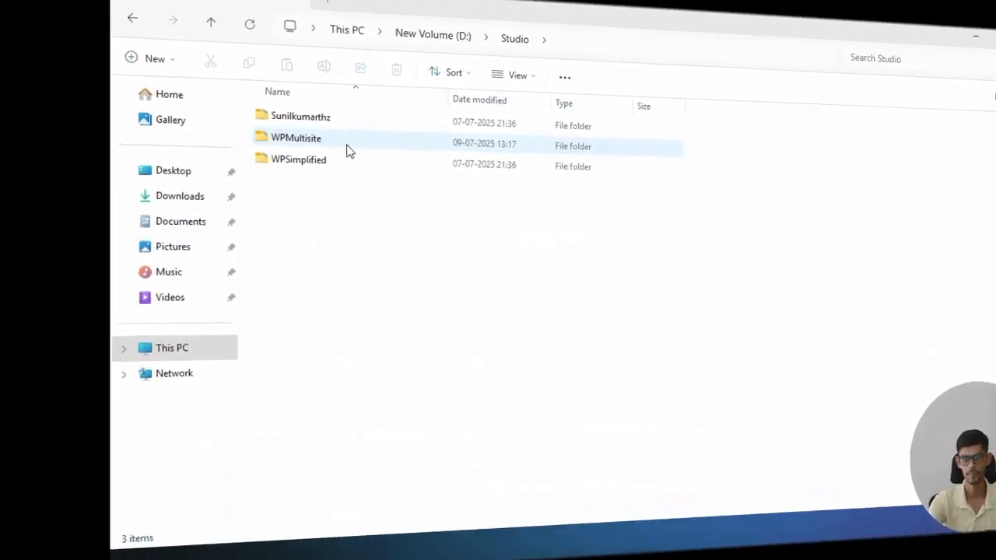
Paste the WP_ALLOW_MULTISITE define into line 91 of WPMultisite's wp-config.php and save
double_click(218, 150)
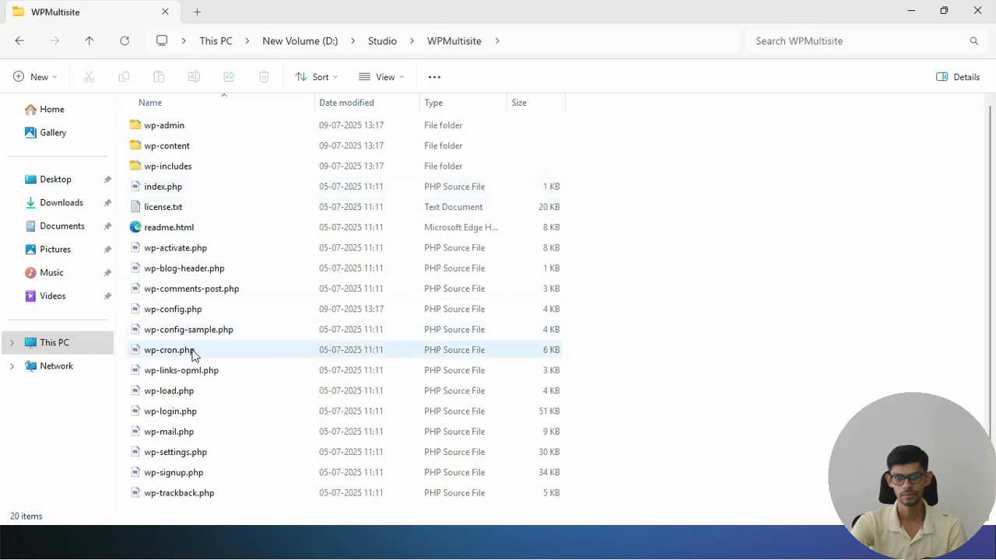
double_click(191, 310)
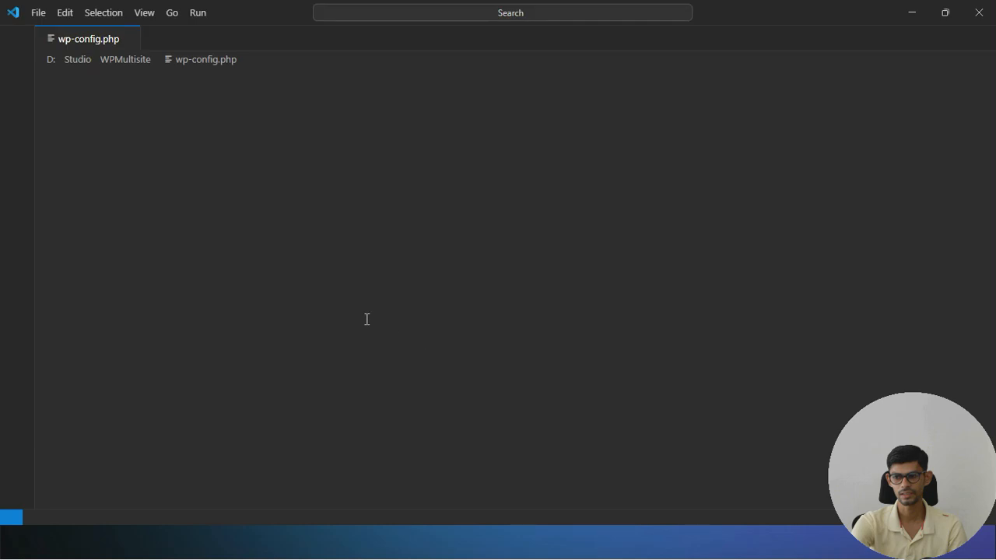
scroll(343, 358, down, 6)
scroll(342, 357, down, 20)
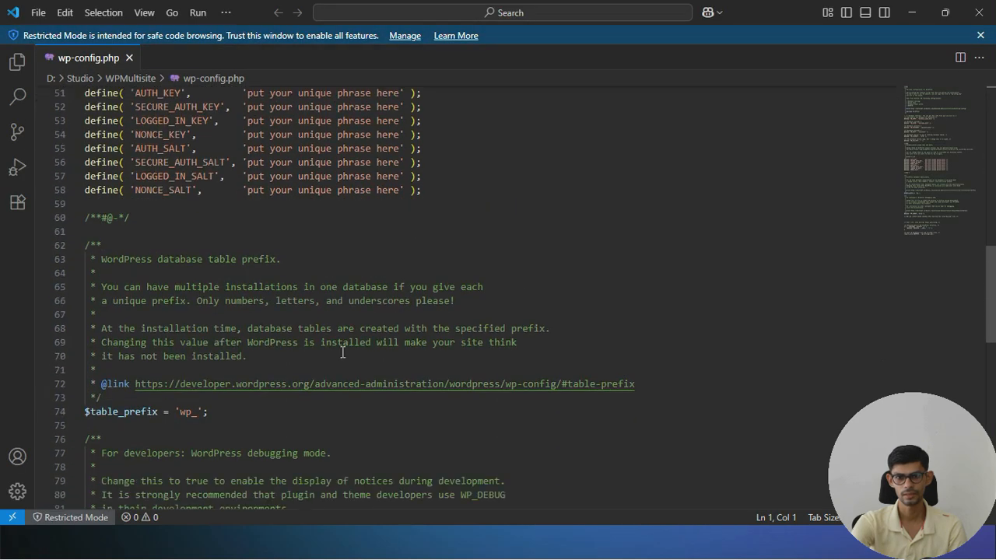
click(137, 251)
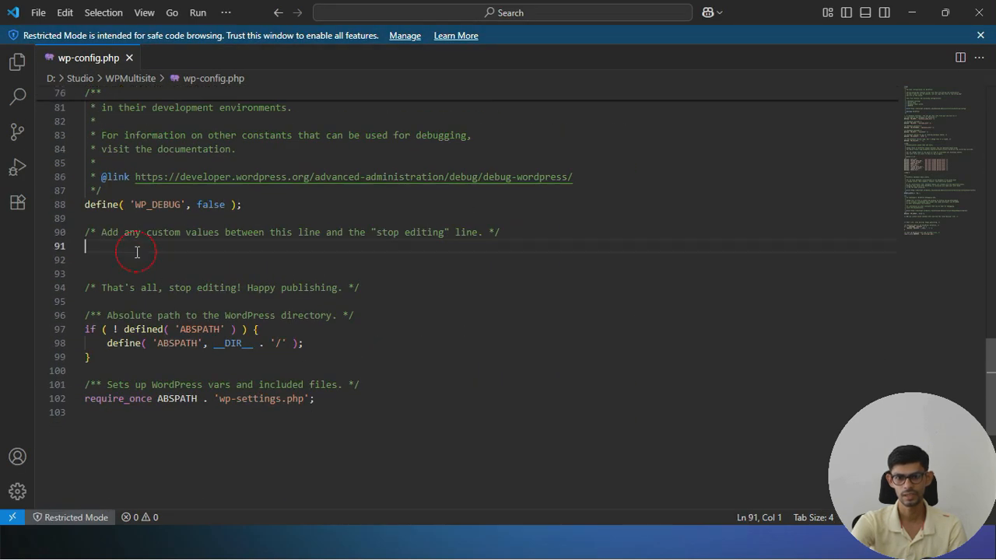
key(ctrl+v)
key(ctrl+s)
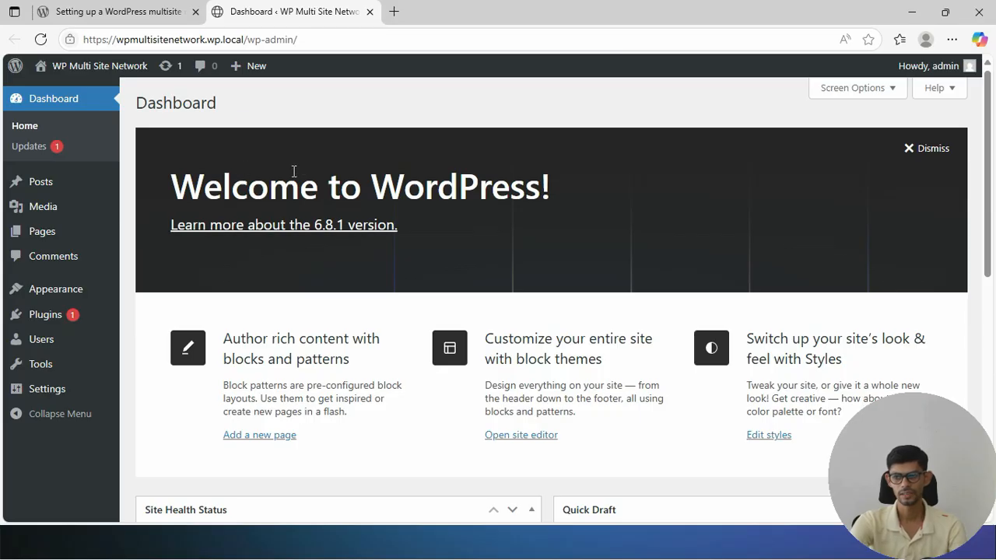
Reload the dashboard and open Tools > Network Setup
click(40, 39)
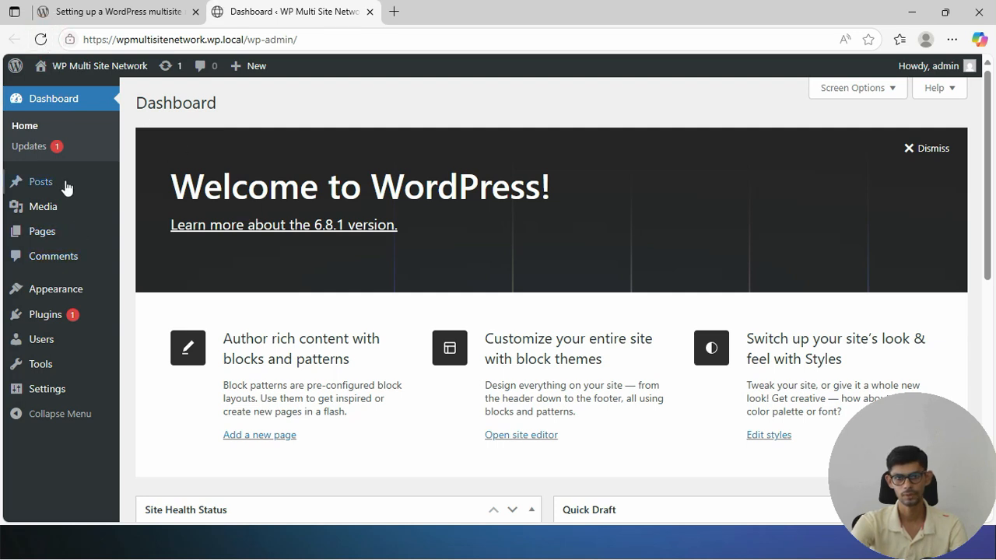
mouse_move(46, 364)
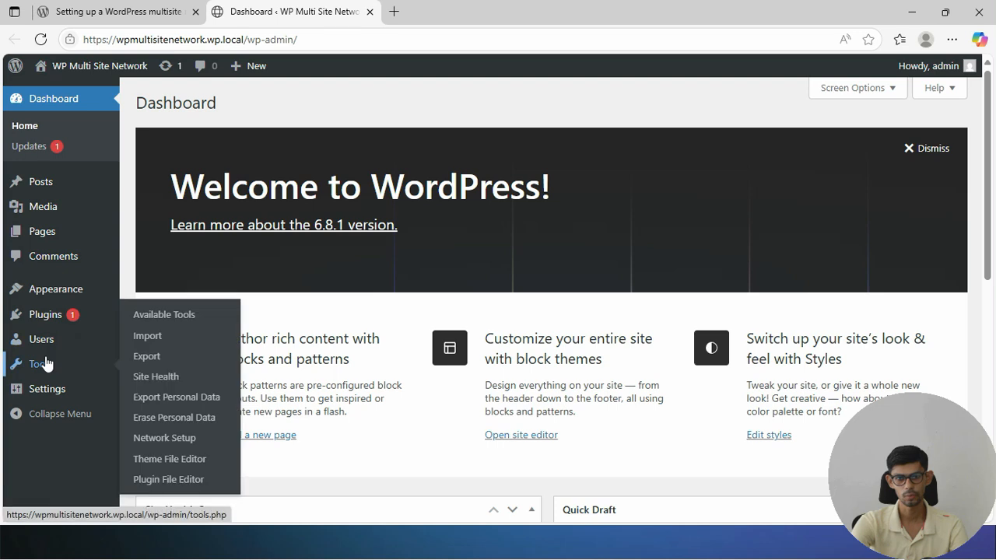
click(175, 441)
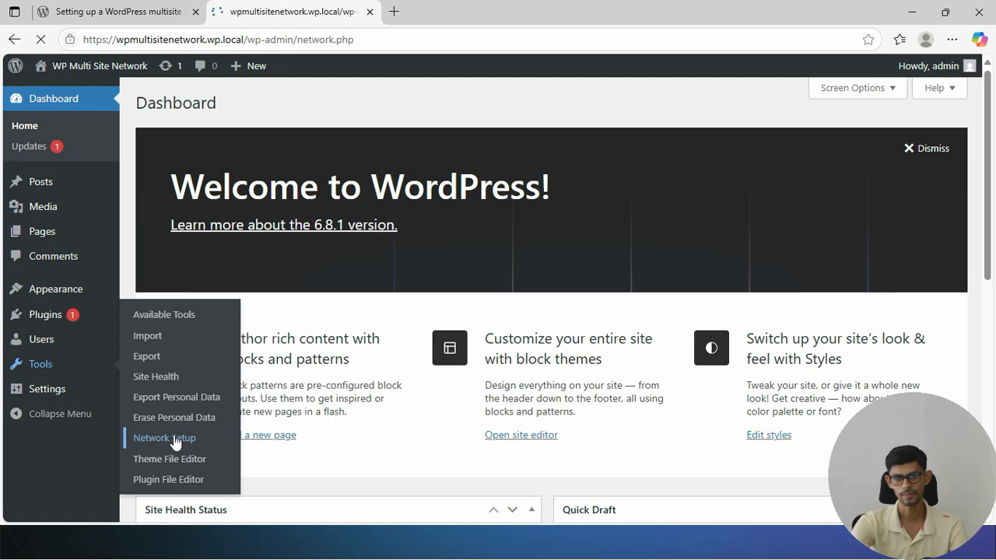
scroll(263, 388, down, 1)
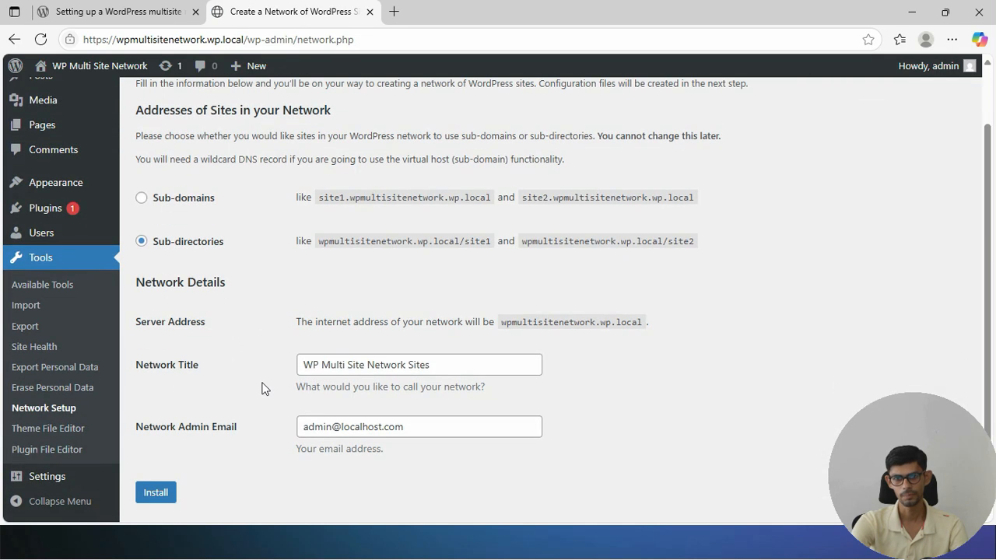
scroll(231, 359, up, 1)
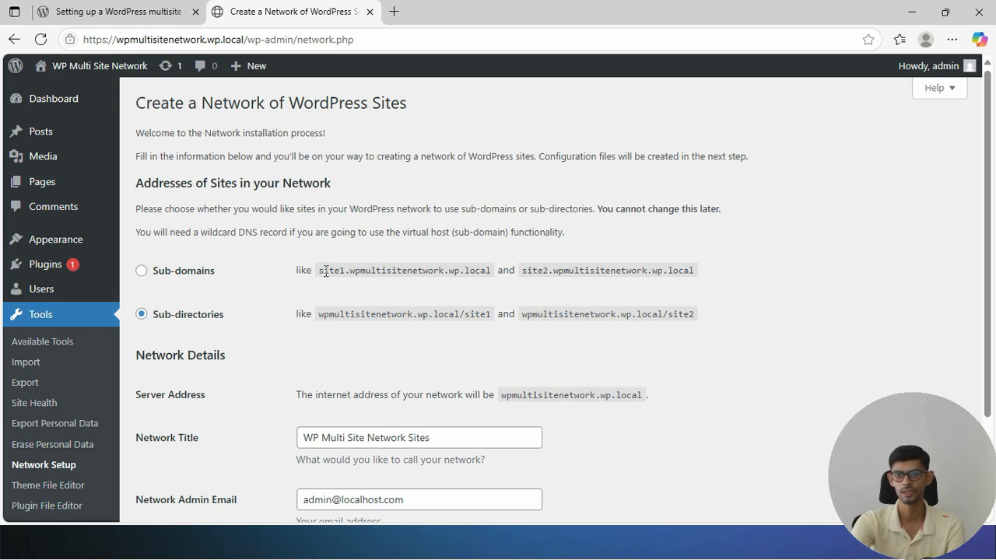
Compare the address options and keep Sub-directories for network sites
drag(318, 271, 492, 278)
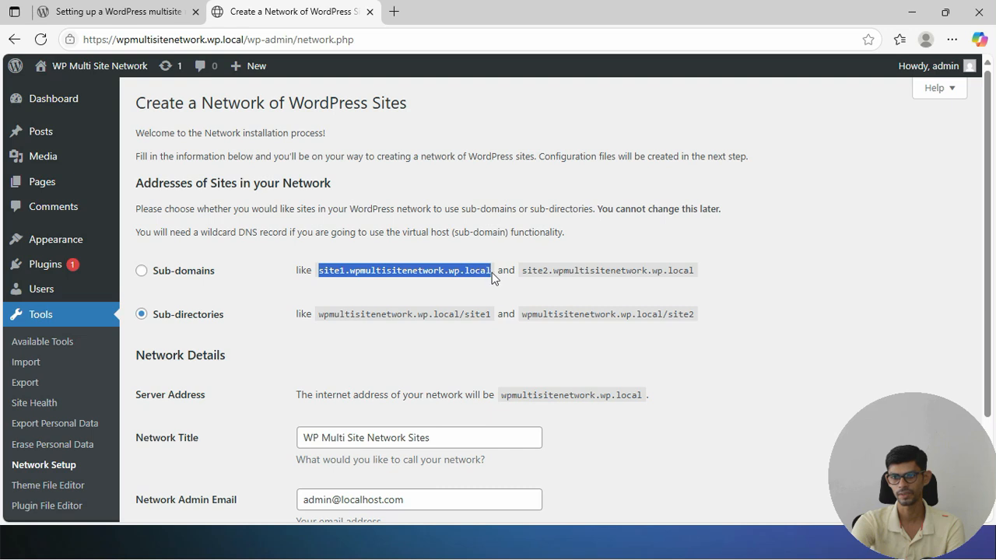
click(202, 272)
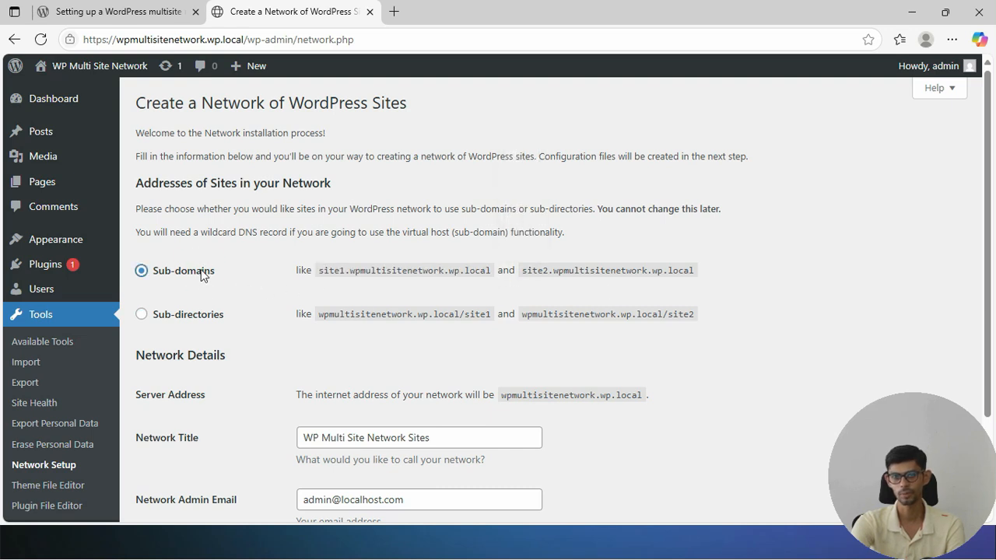
click(198, 317)
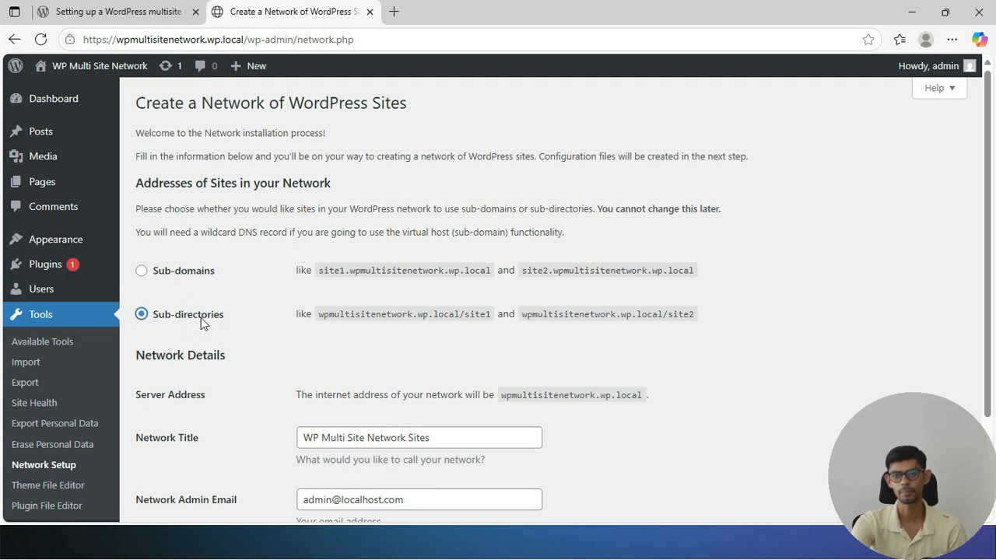
drag(316, 316, 490, 319)
click(507, 355)
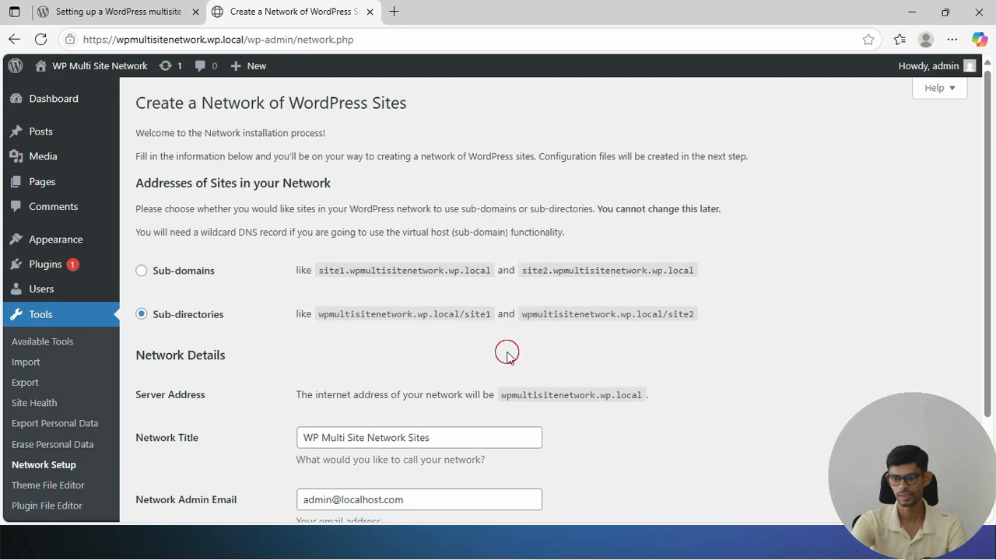
Confirm the title 'WP Multi Site Network Sites' and the admin email, then install the network
scroll(234, 281, down, 2)
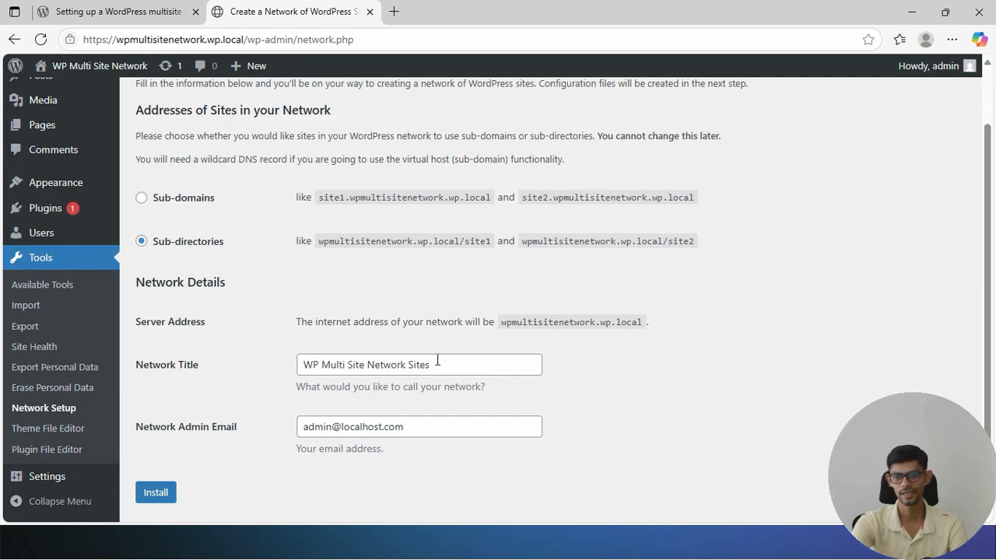
click(470, 363)
drag(485, 367, 285, 369)
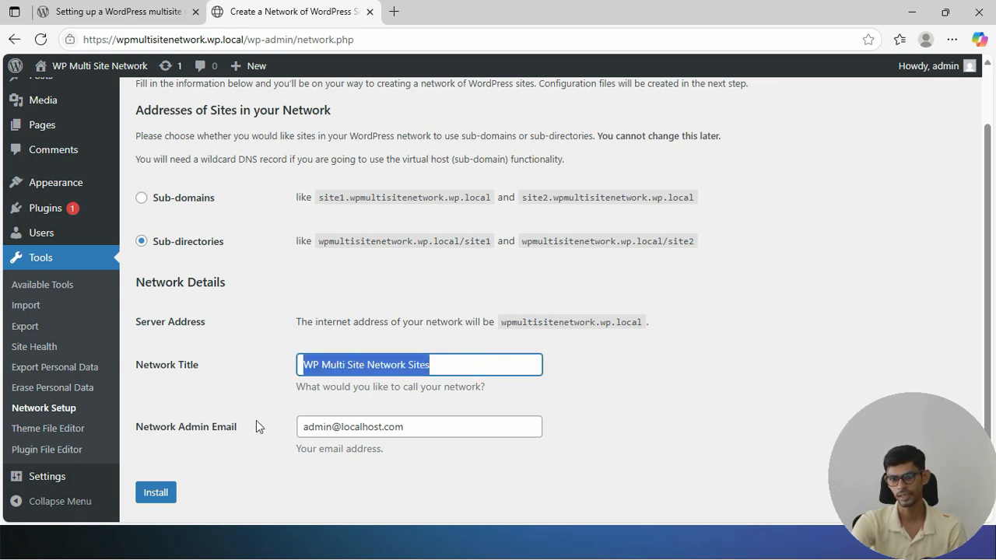
click(396, 434)
scroll(429, 478, down, 1)
scroll(429, 478, down, 1)
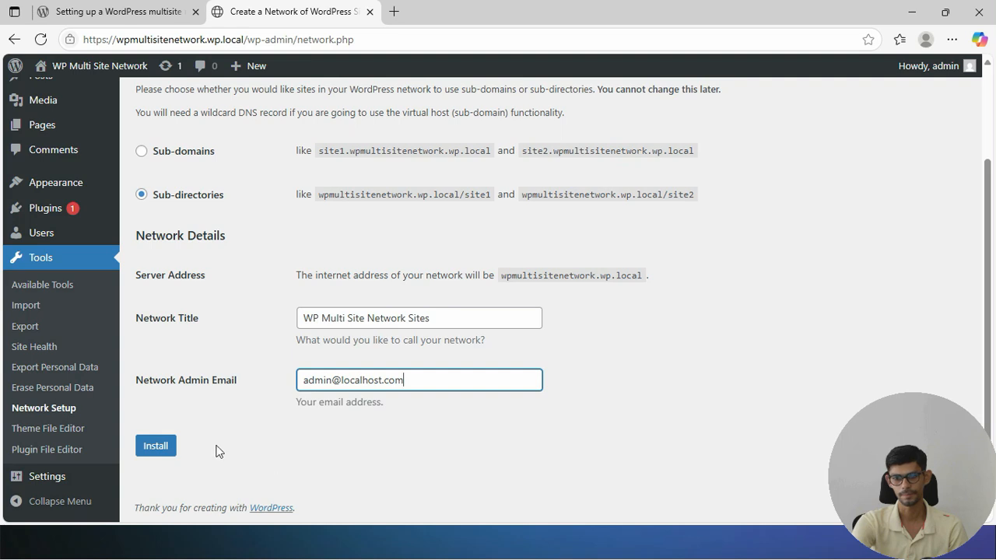
click(161, 453)
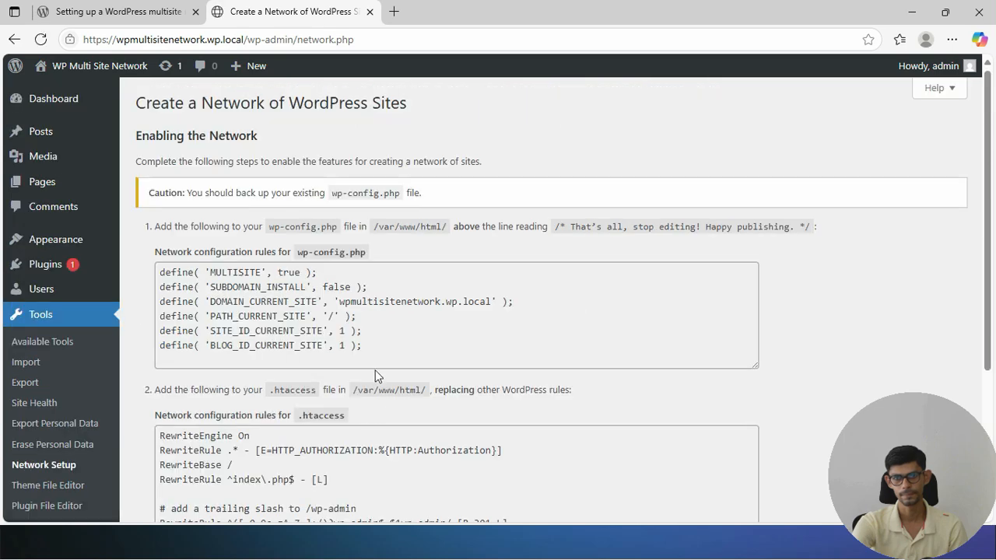
Highlight the .htaccess rules from RewriteEngine On through the final RewriteRule line
drag(393, 345, 153, 274)
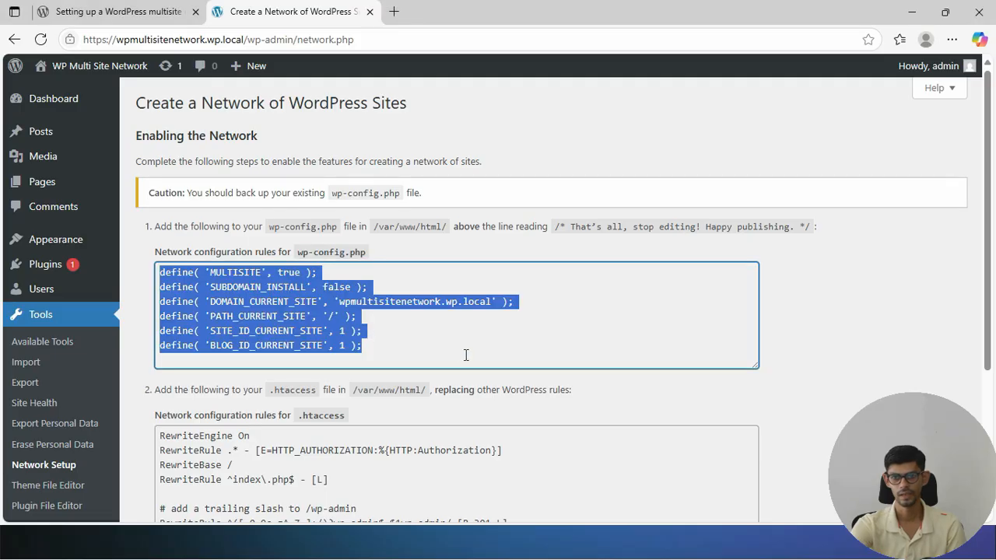
scroll(467, 355, down, 3)
drag(333, 417, 160, 224)
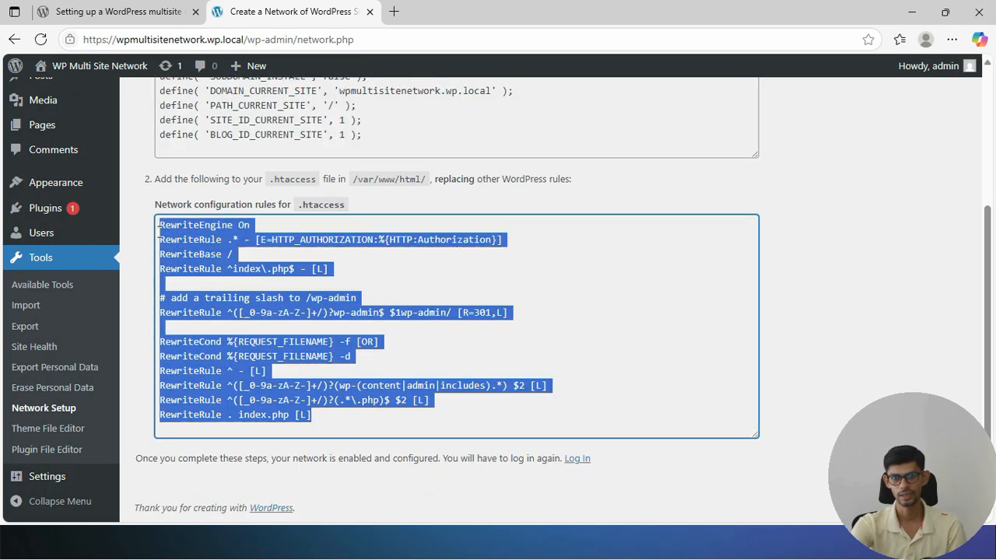
click(409, 274)
drag(160, 225, 360, 411)
key(ctrl+c)
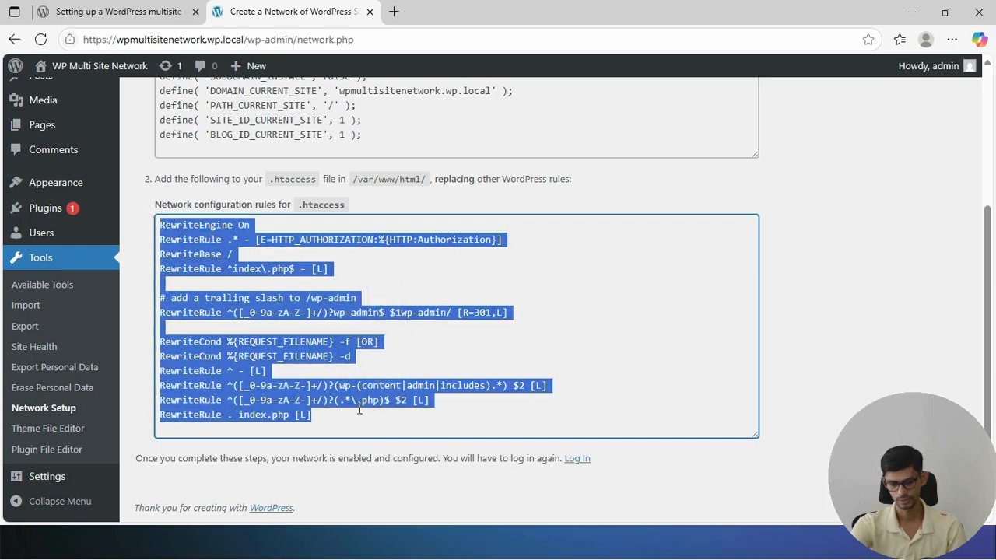
Paste the rules into a new VS Code file and save it as .htaccess with All Files type
key(alt+Tab)
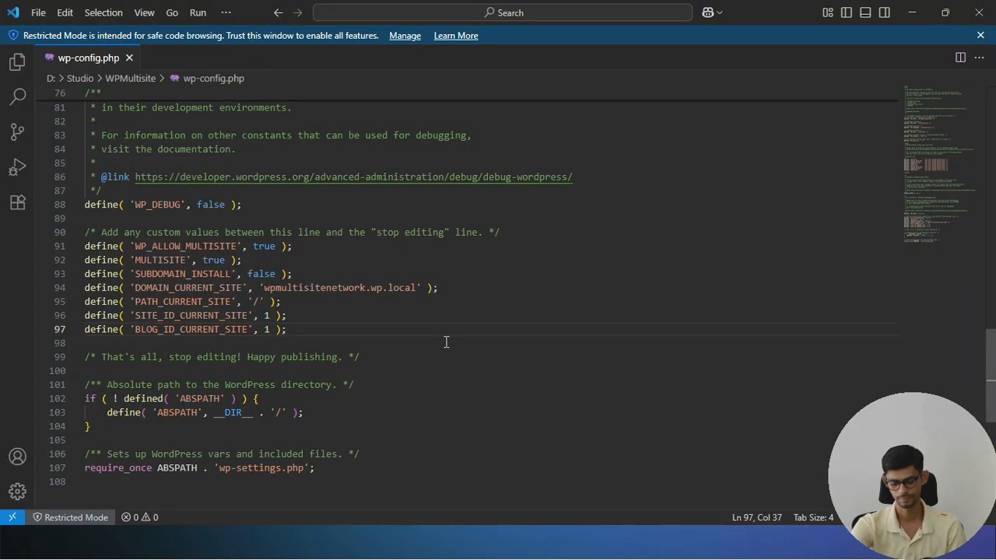
key(ctrl+n)
key(ctrl+v)
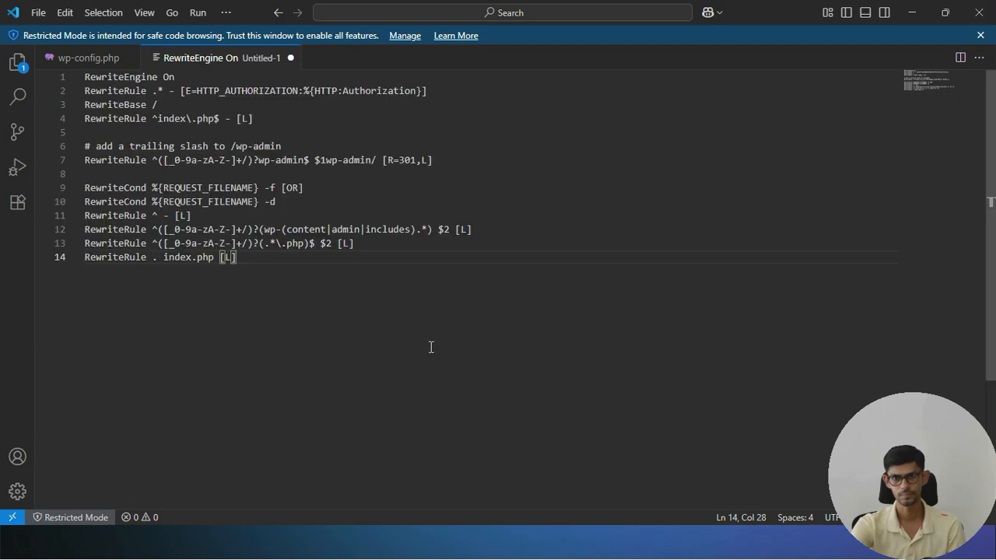
key(ctrl+s)
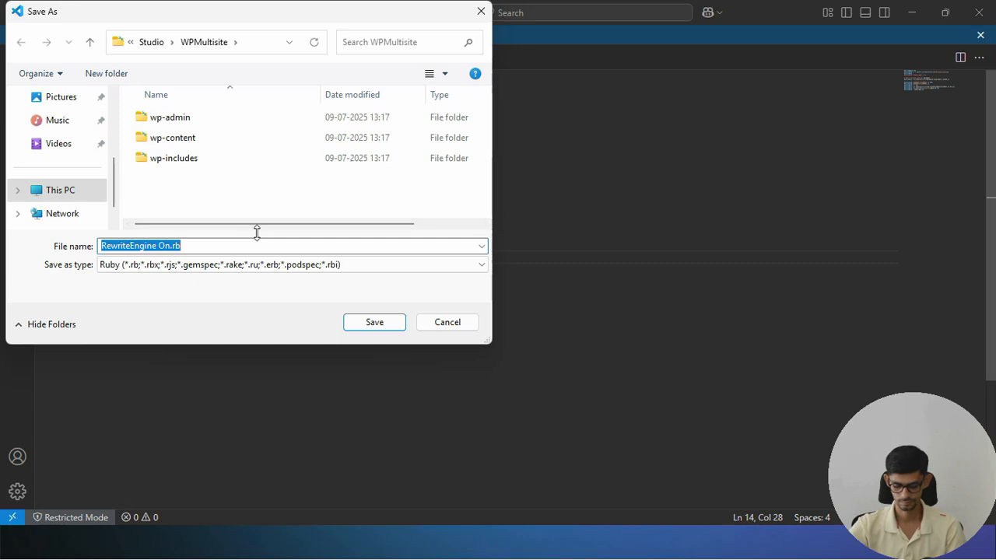
text(.hta)
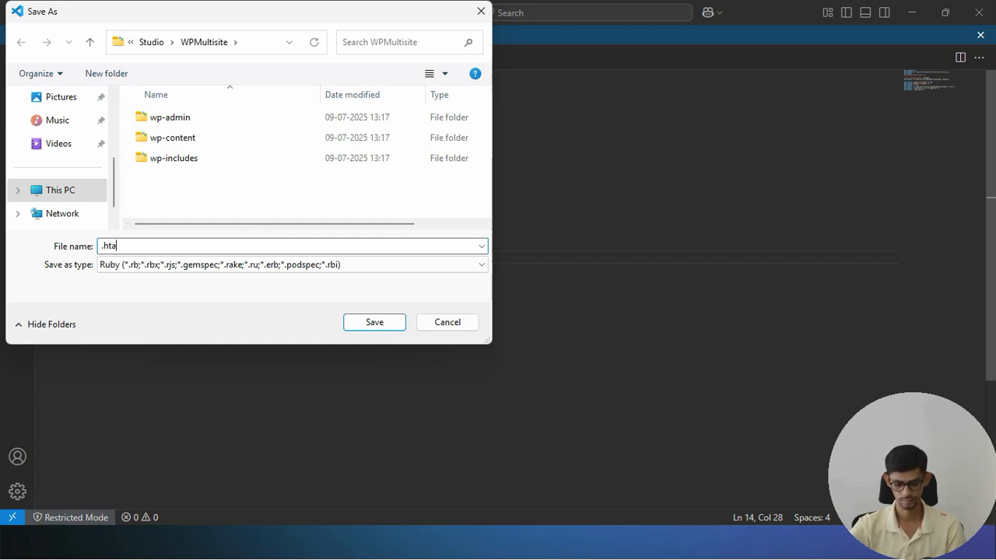
text(ccess)
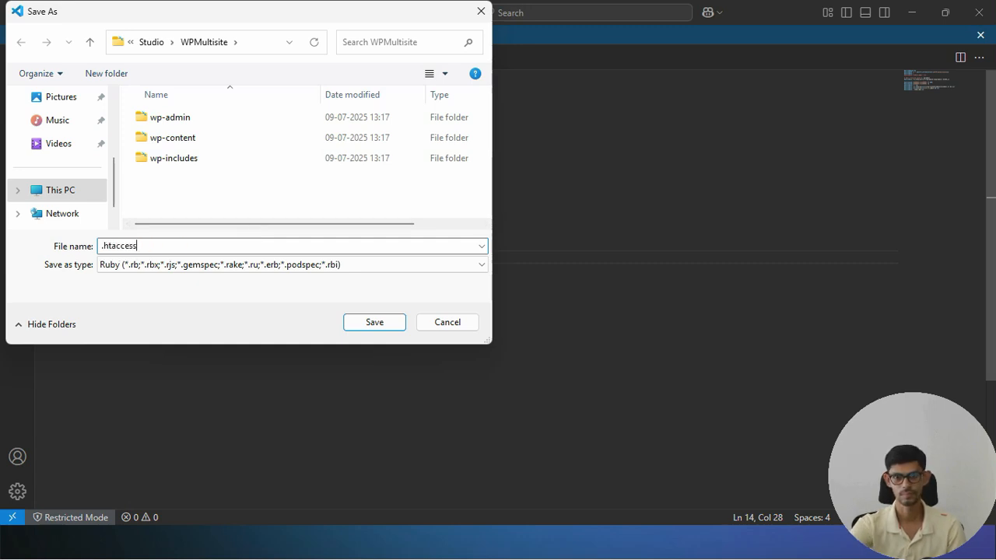
click(260, 269)
scroll(208, 187, up, 1)
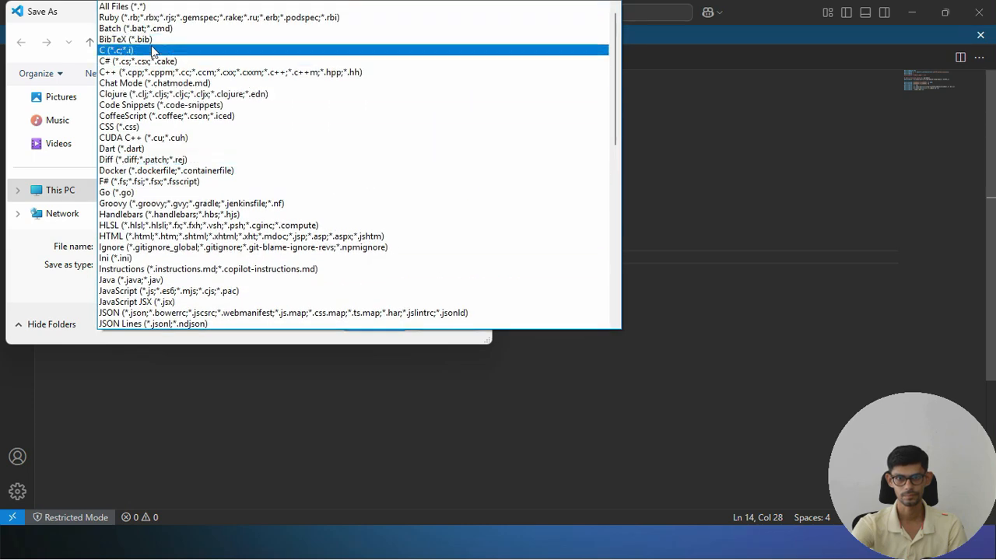
click(161, 6)
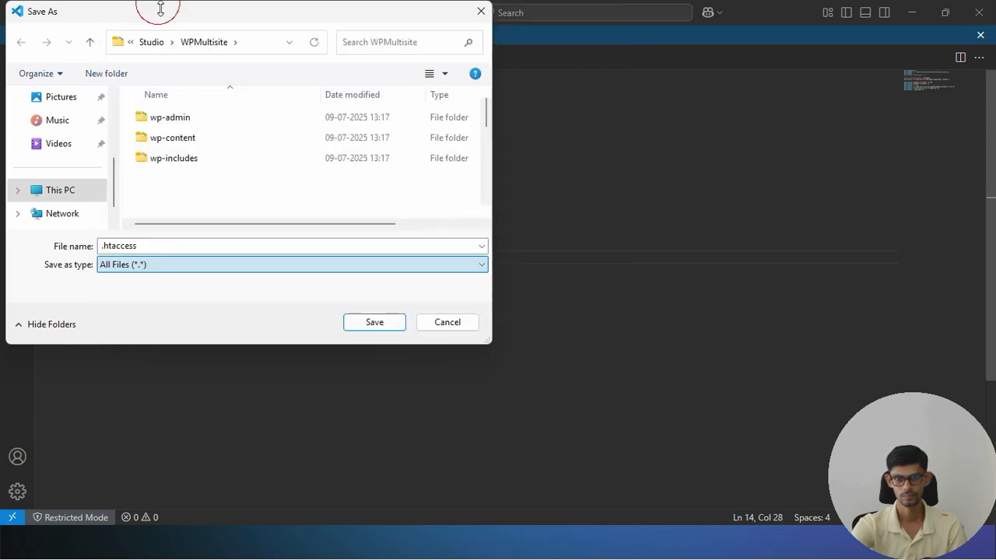
click(382, 318)
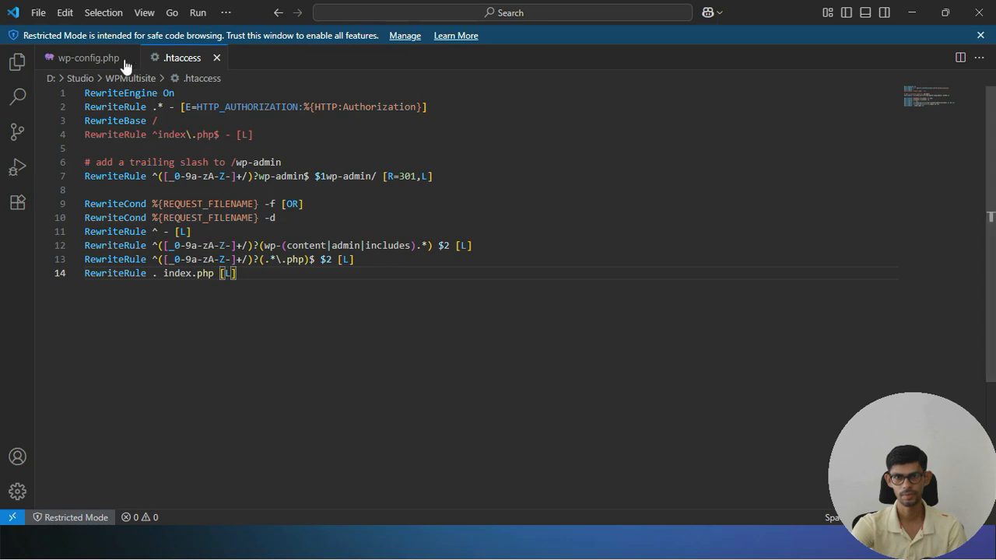
click(74, 61)
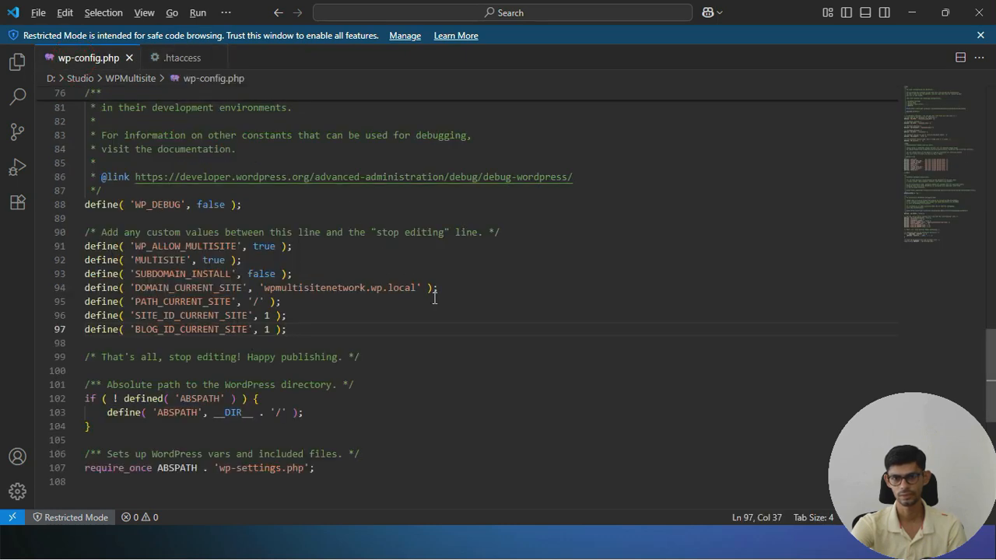
key(alt+Tab)
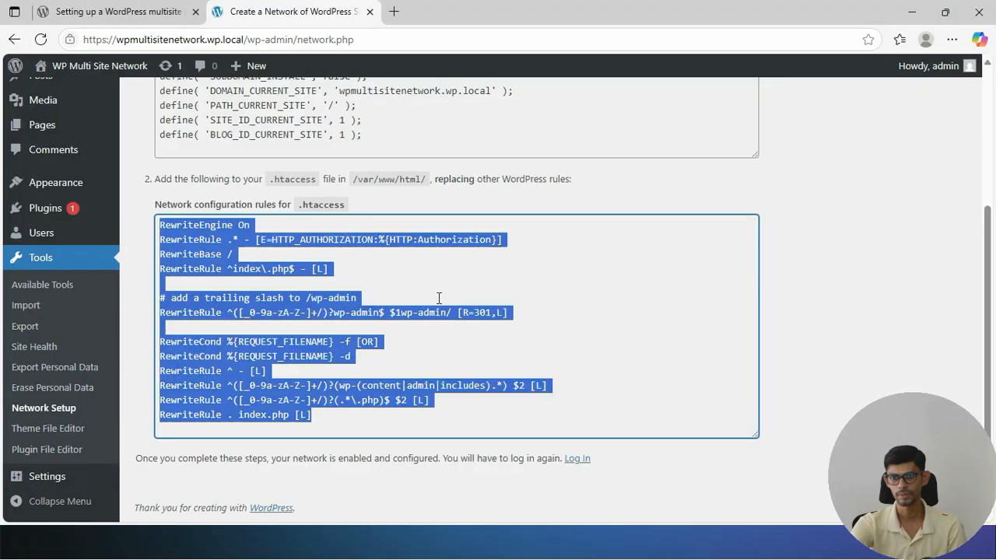
Reload the admin and check the new My Sites > Network Admin menu
scroll(327, 298, up, 3)
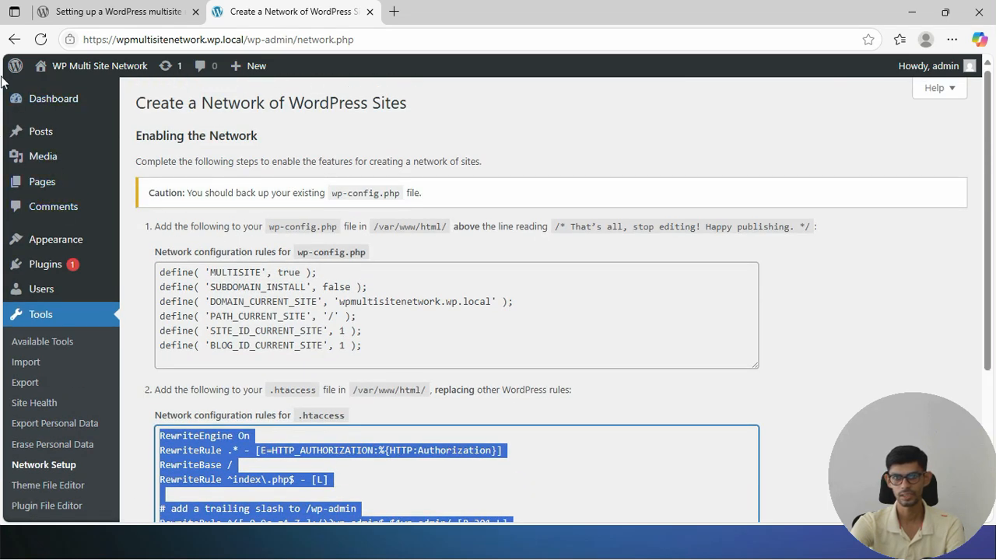
click(39, 42)
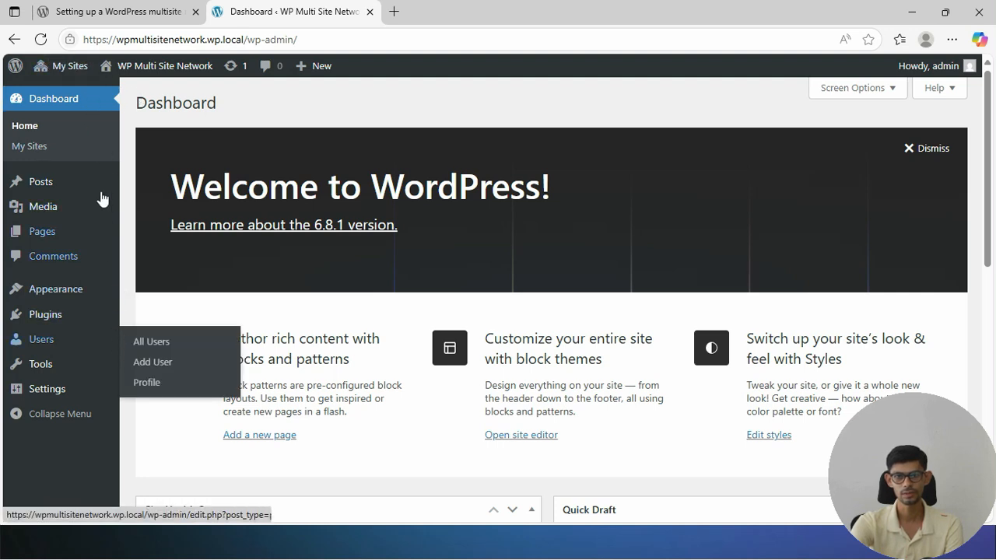
mouse_move(55, 82)
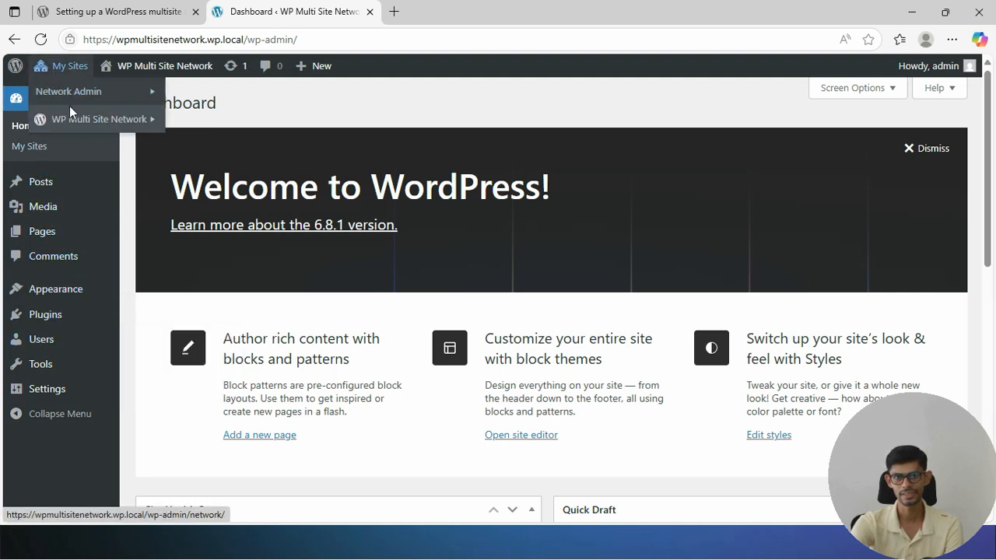
mouse_move(76, 125)
mouse_move(109, 101)
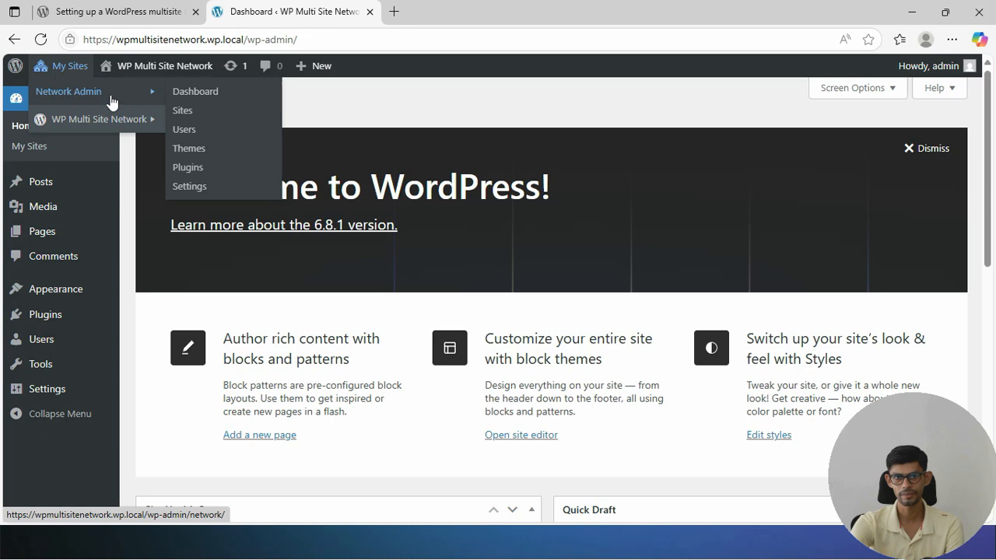
Under Network Admin > Sites > Add Site, enter the address, title and admin's e-mail, then add it
click(186, 114)
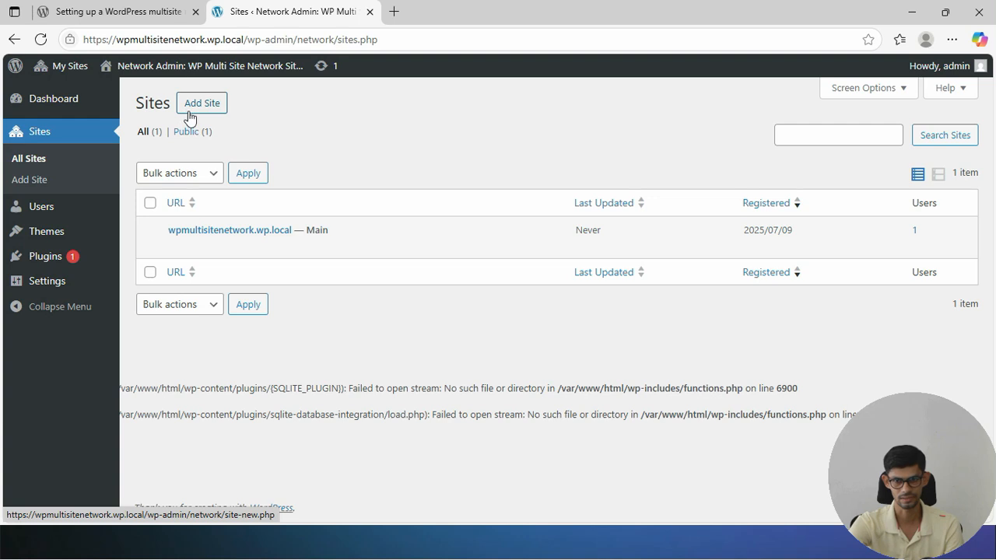
click(190, 116)
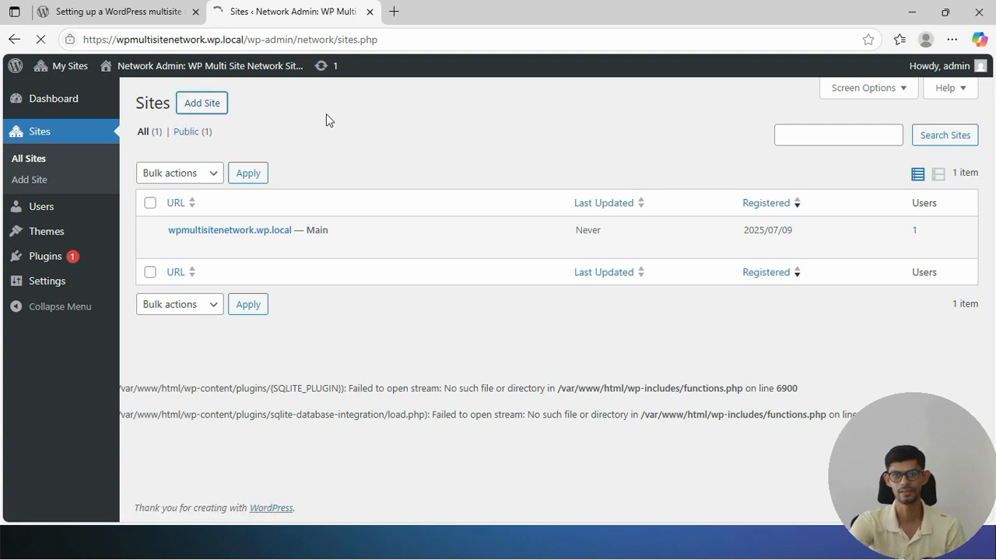
click(485, 174)
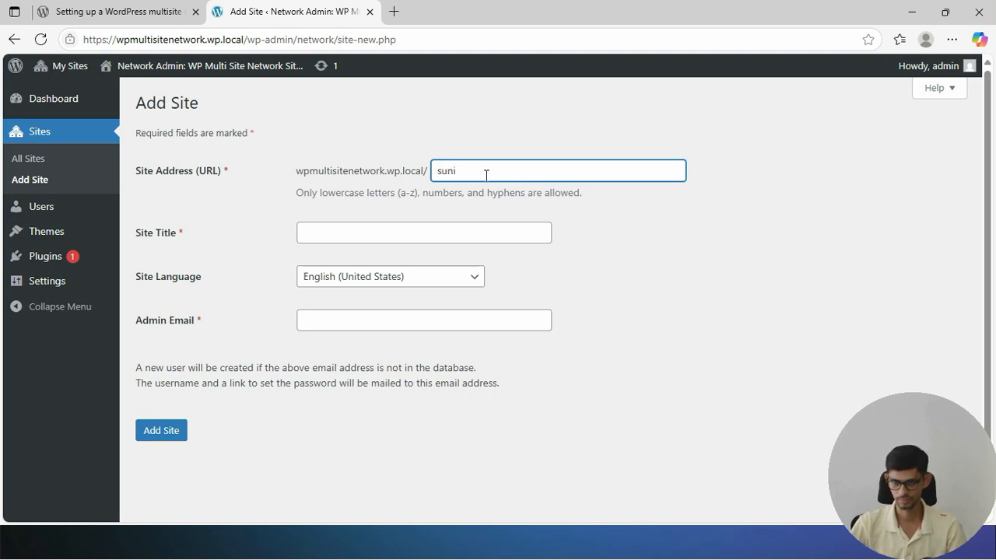
click(339, 226)
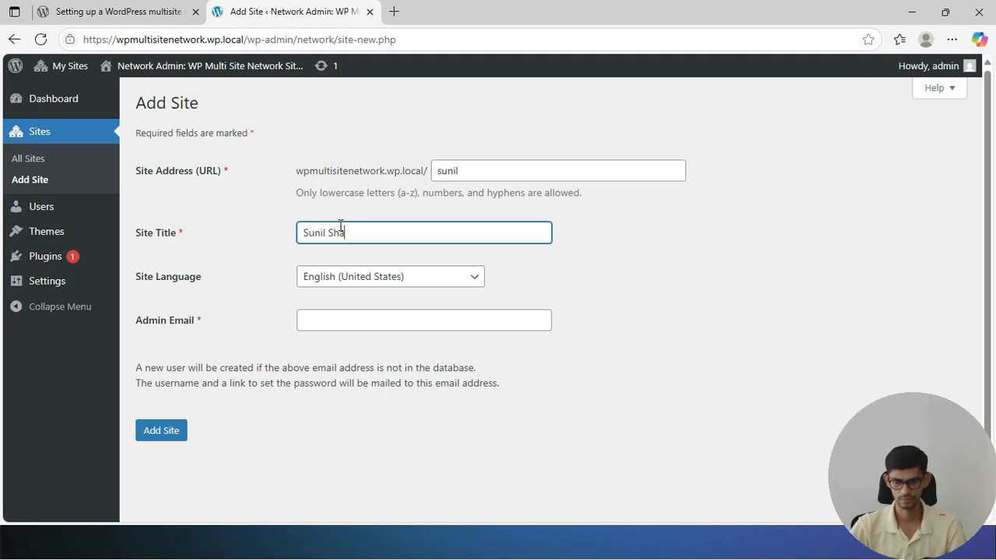
click(363, 321)
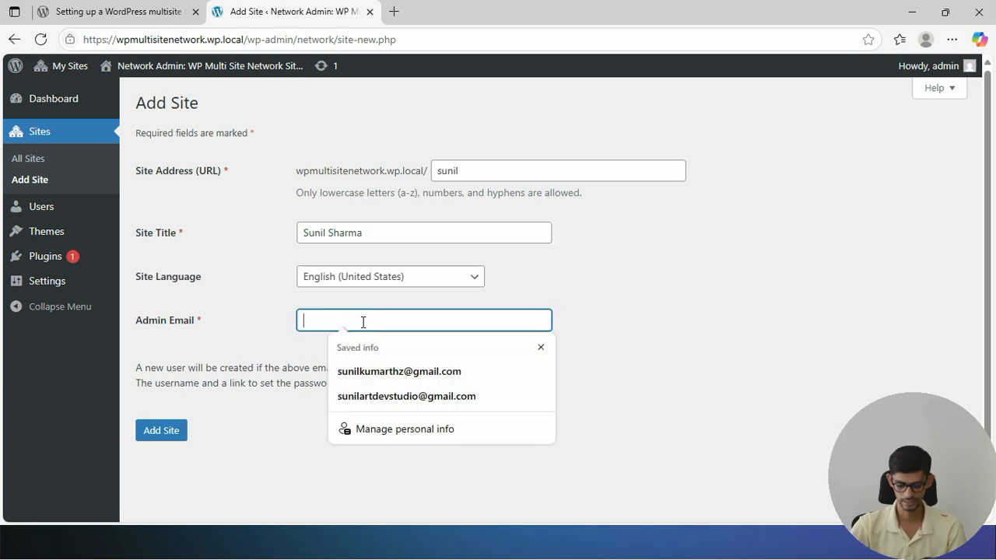
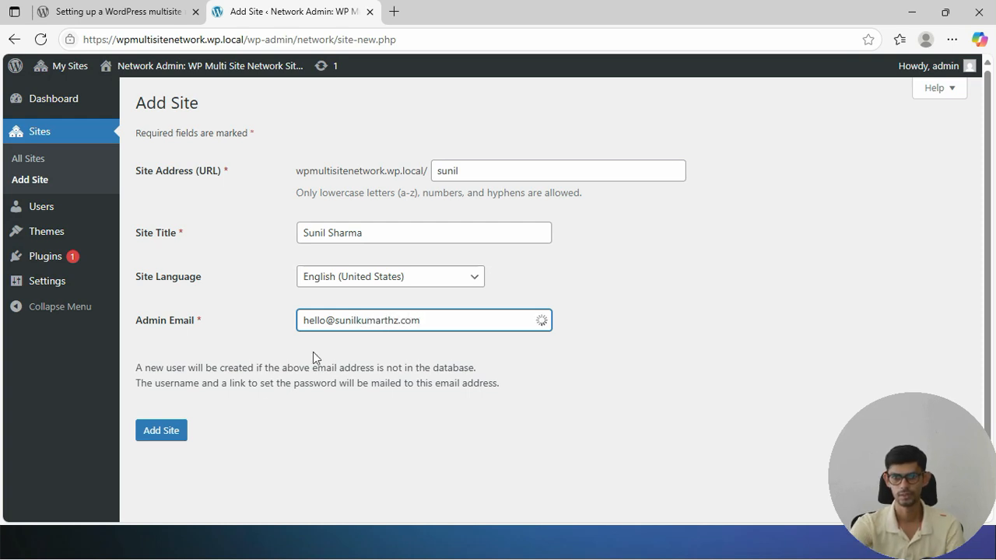
click(172, 437)
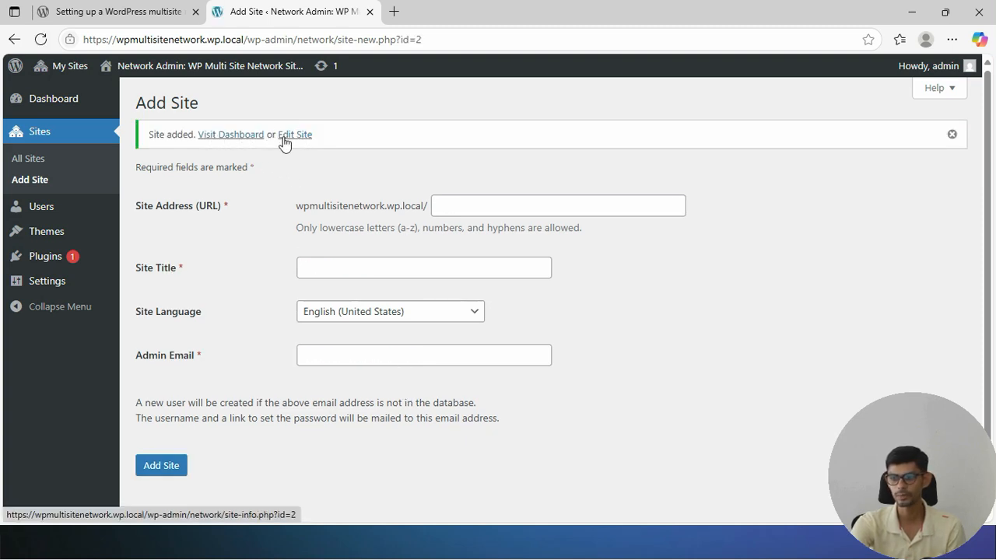
Open the new subsite's edit page, view its front end, and open its dashboard
click(285, 140)
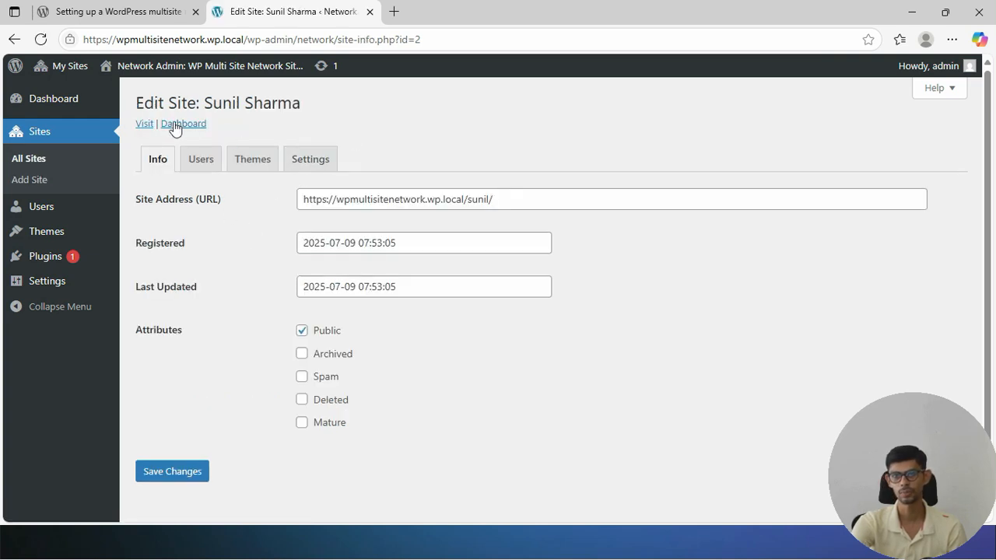
click(147, 127)
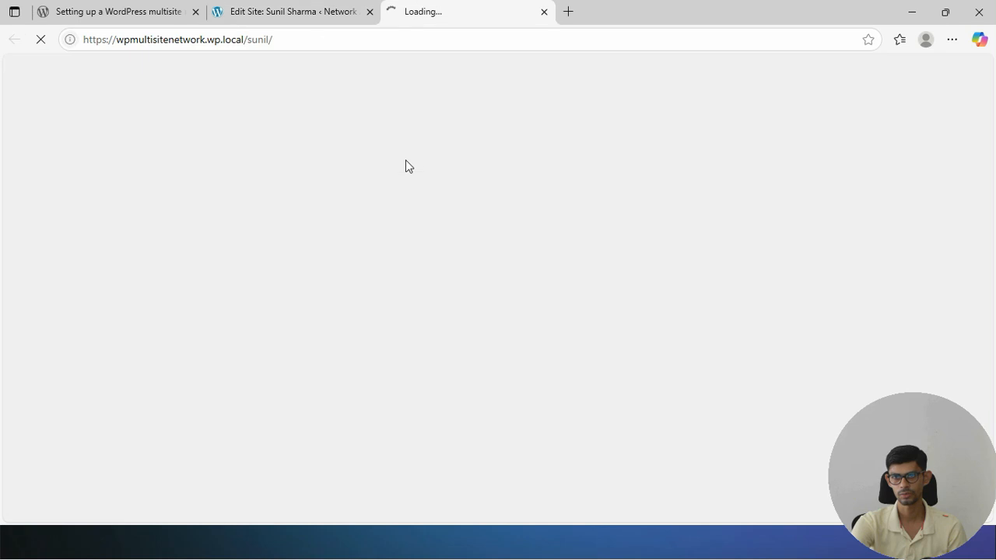
click(308, 12)
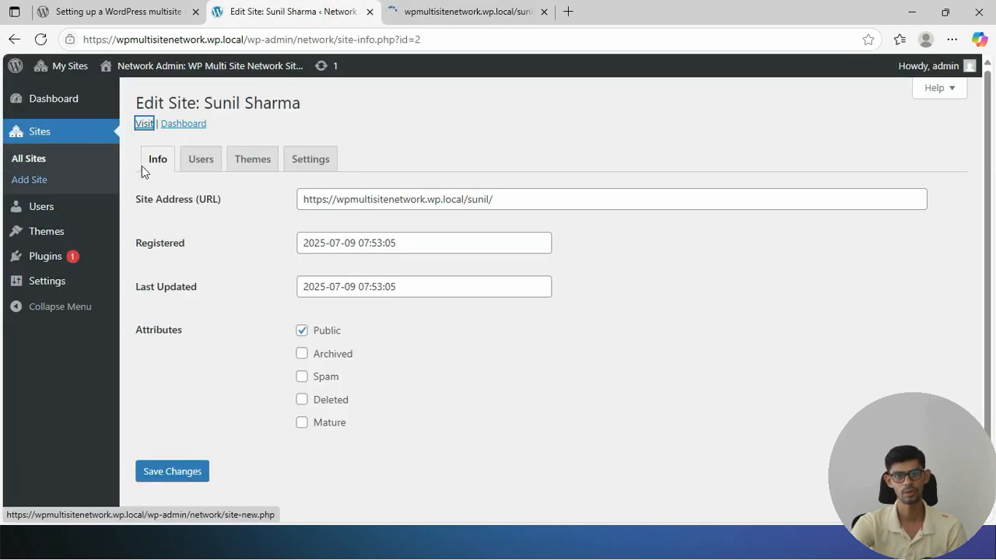
click(440, 21)
scroll(194, 202, down, 6)
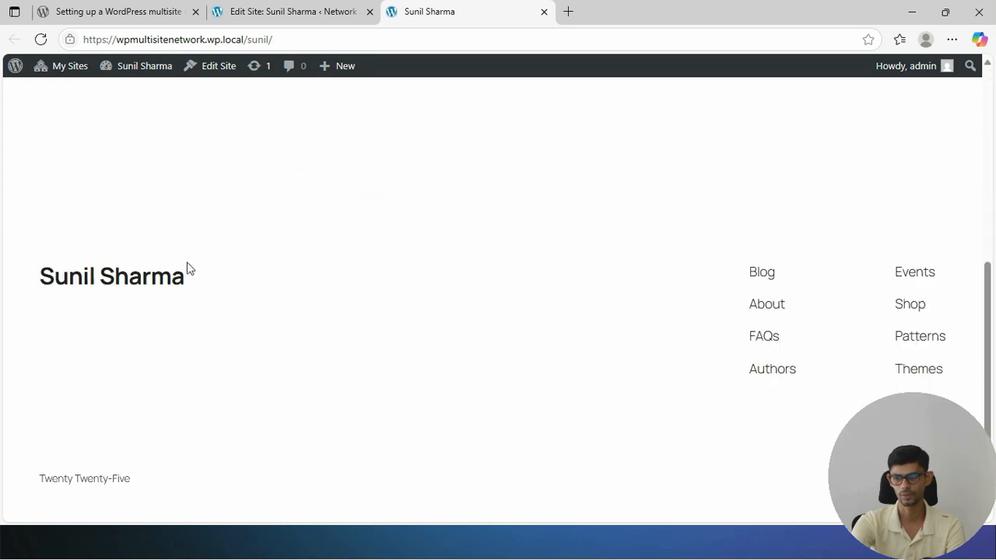
scroll(186, 269, up, 6)
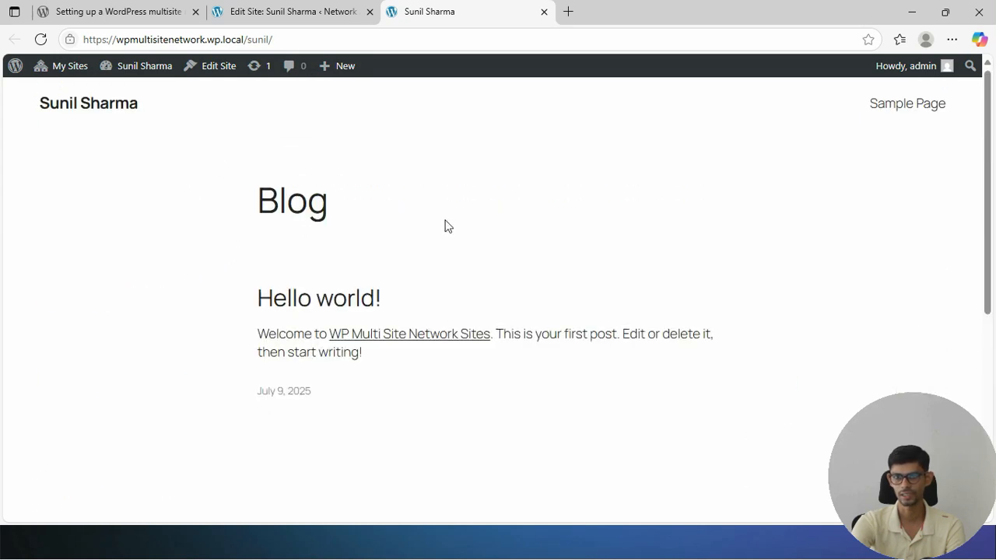
mouse_move(134, 68)
click(130, 94)
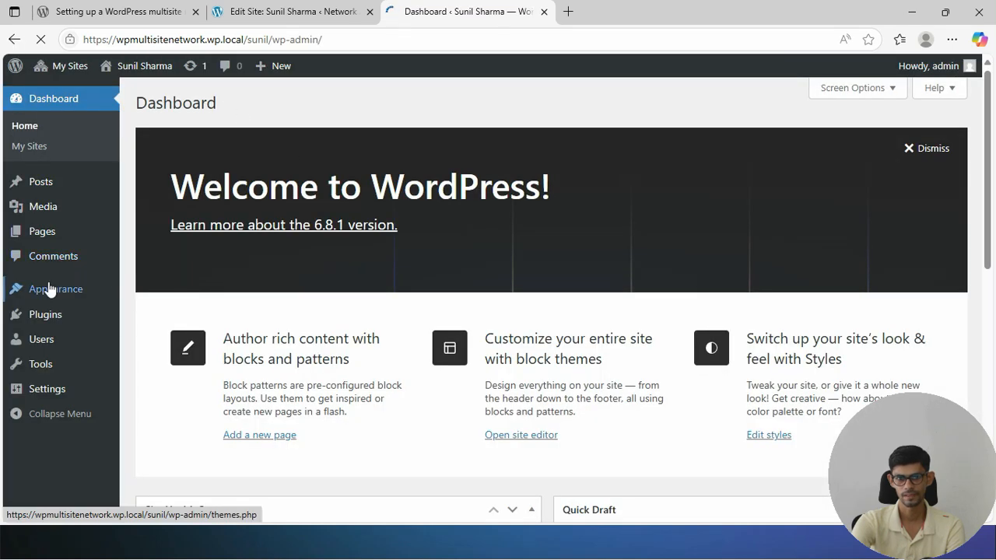
Look over the subsite's plugins list, then return to its Edit Site tab
click(49, 291)
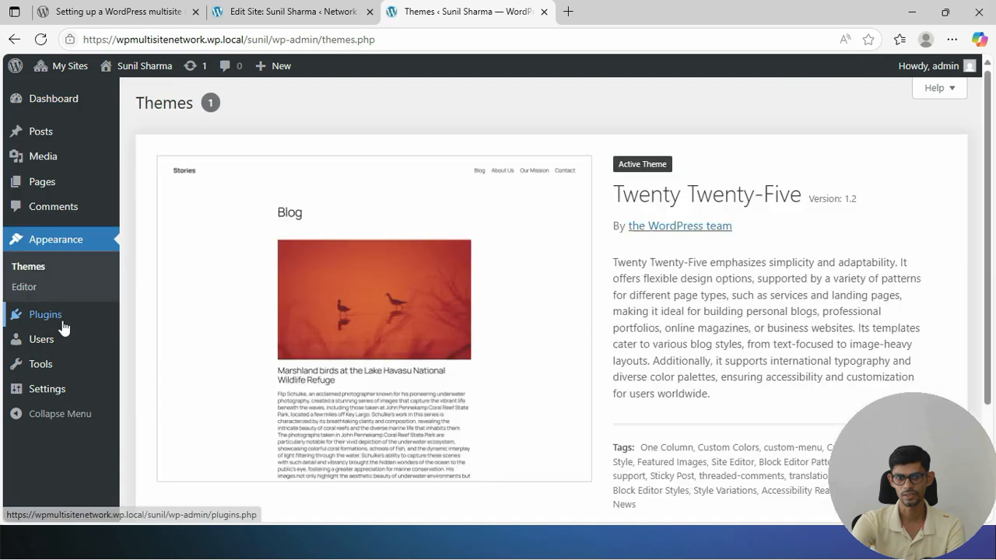
scroll(62, 325, down, 3)
mouse_move(69, 137)
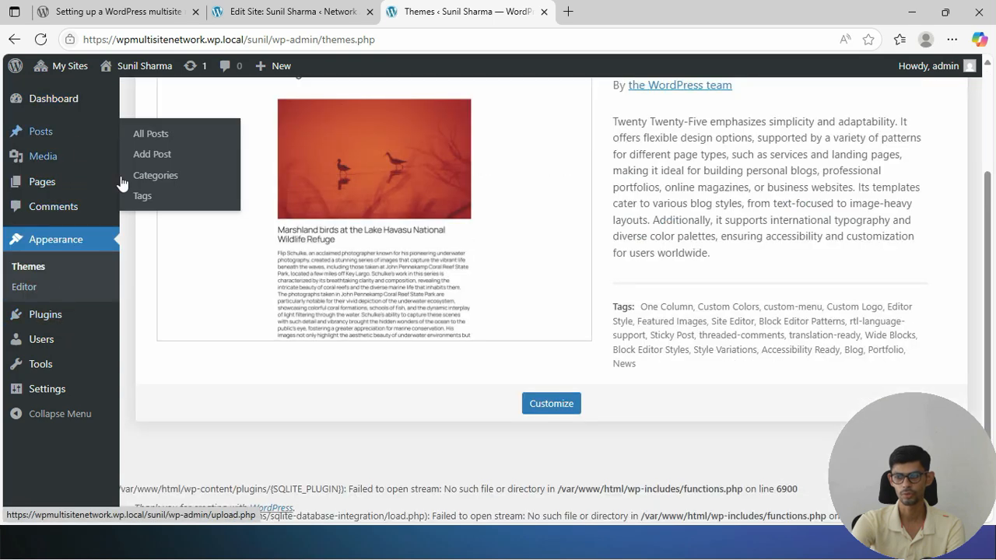
scroll(196, 237, up, 3)
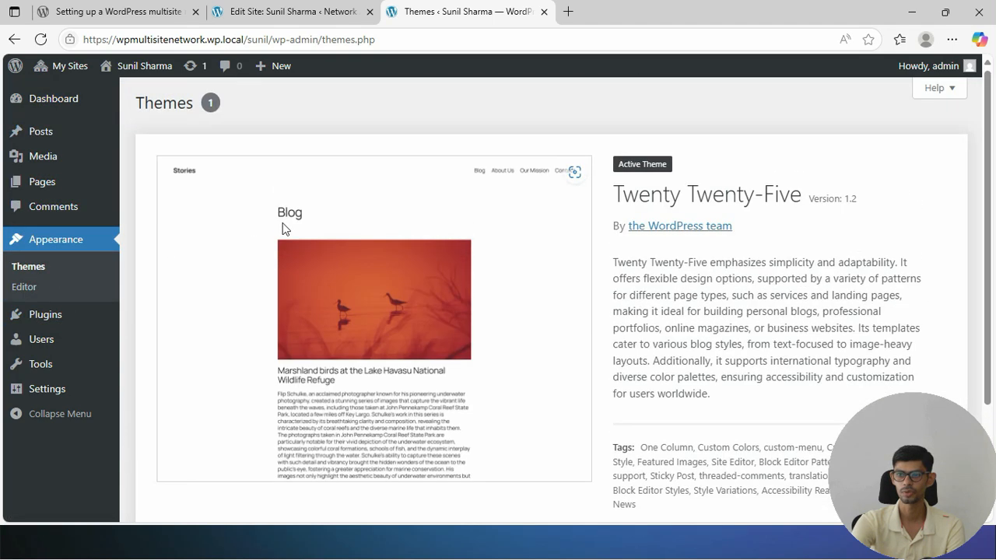
click(294, 9)
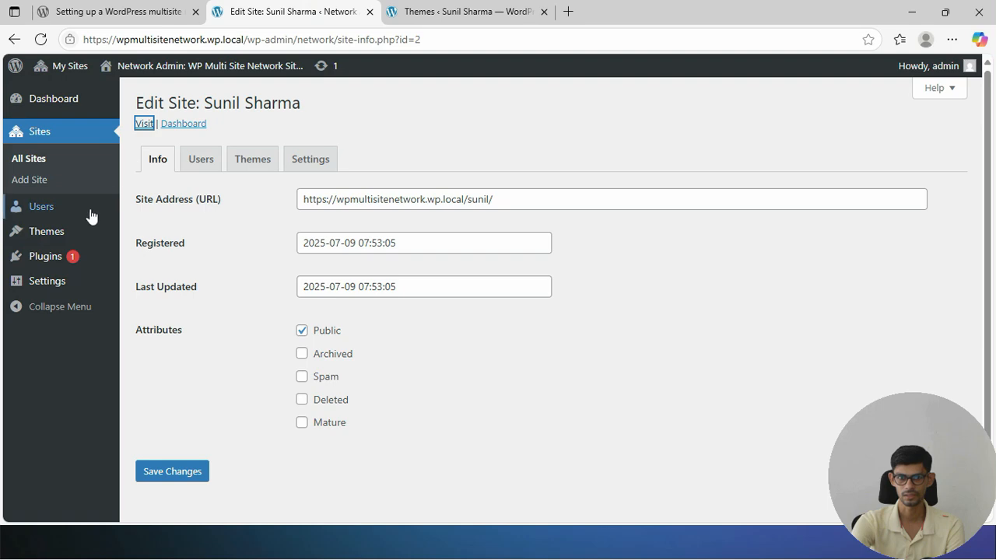
Review the network's installed themes and the themes available to the subsite
mouse_move(41, 216)
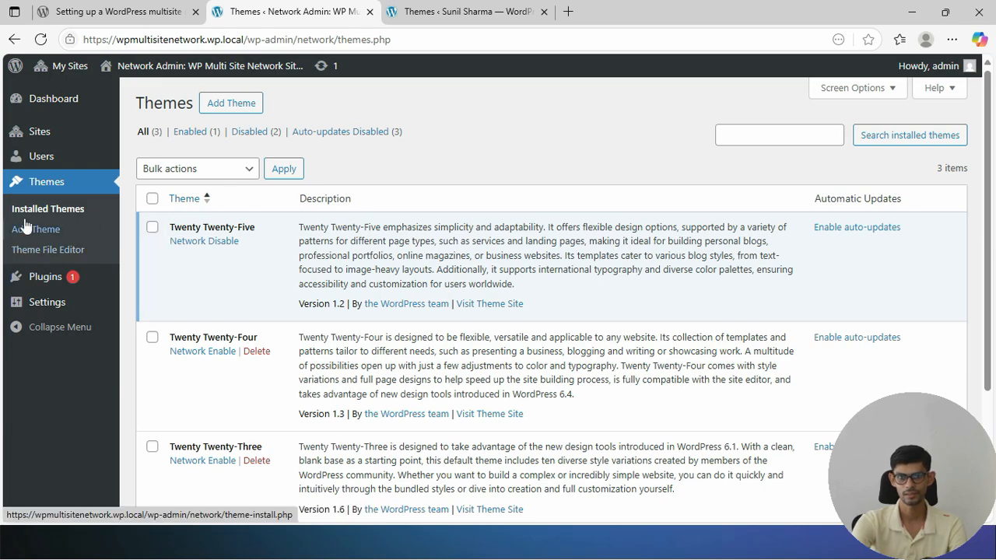
scroll(330, 194, down, 3)
scroll(332, 246, up, 2)
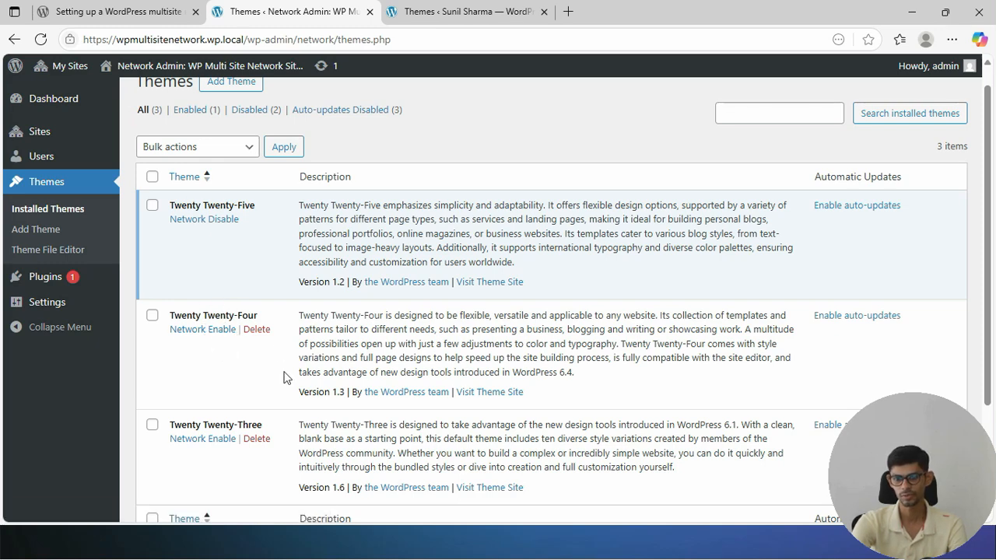
scroll(239, 374, down, 2)
scroll(239, 374, down, 1)
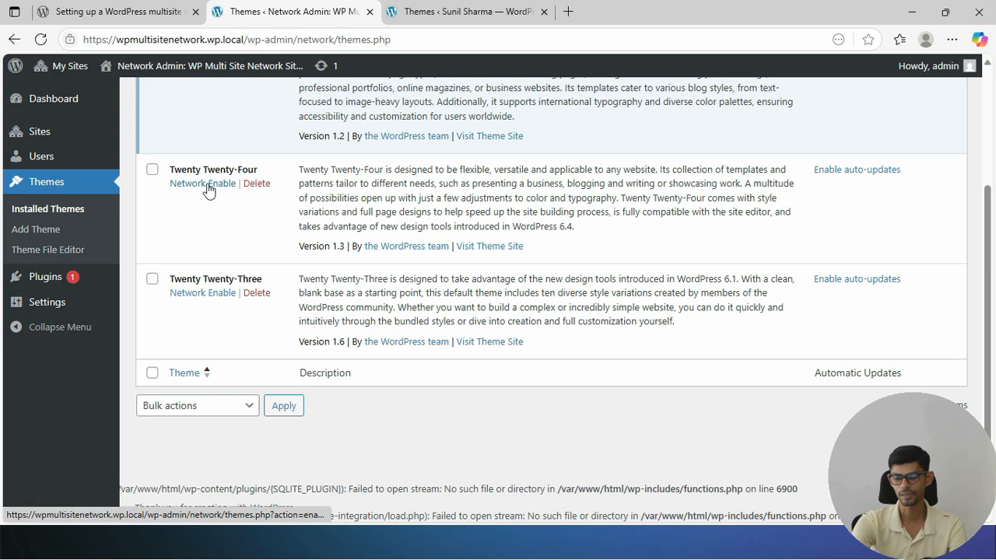
click(455, 14)
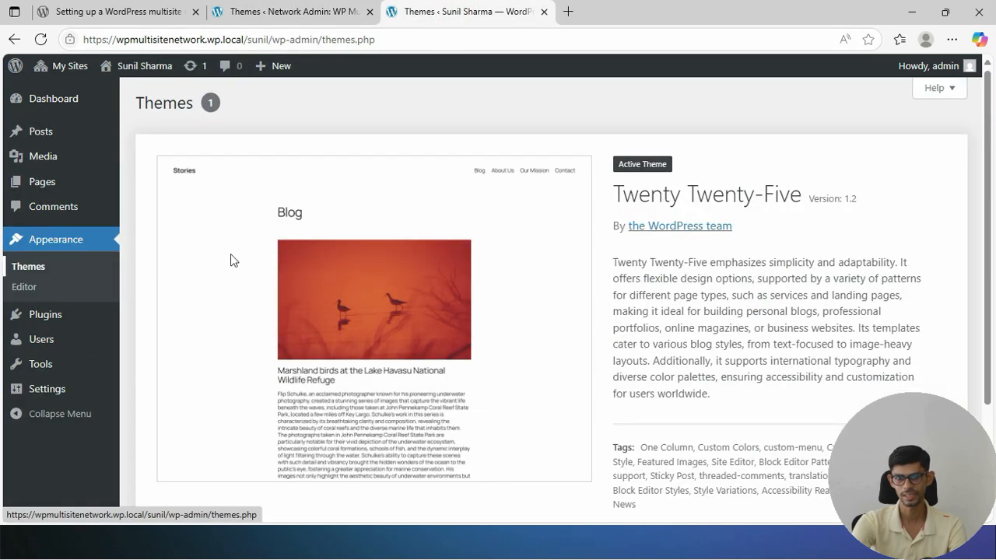
scroll(403, 320, down, 3)
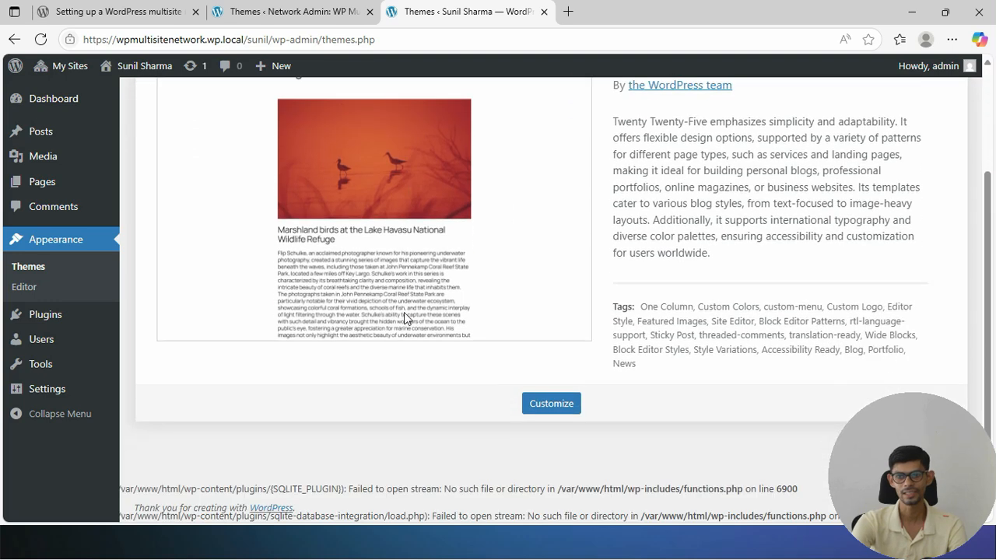
Network-enable Twenty Twenty-Four and reload the subsite's Themes page to confirm it appears
click(370, 20)
click(197, 184)
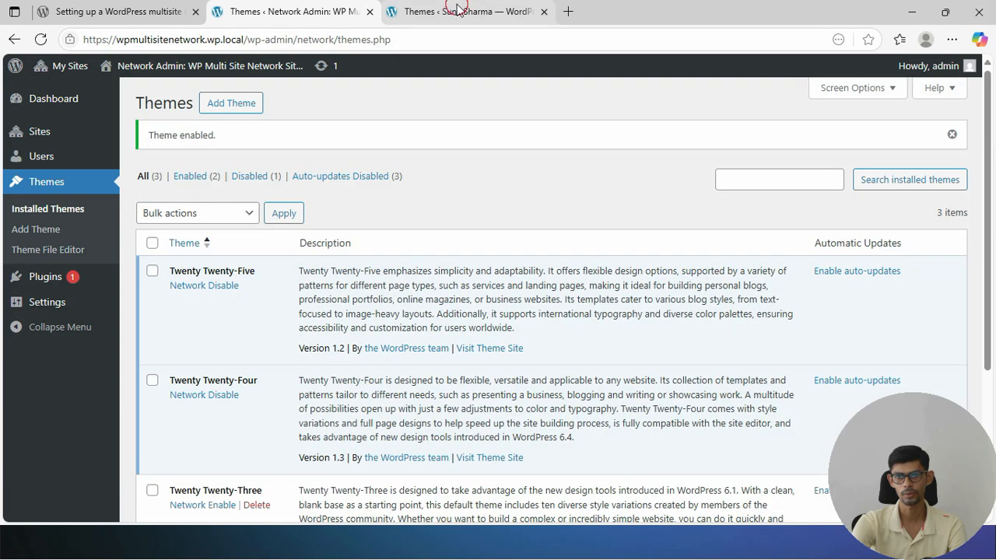
click(457, 11)
right_click(458, 11)
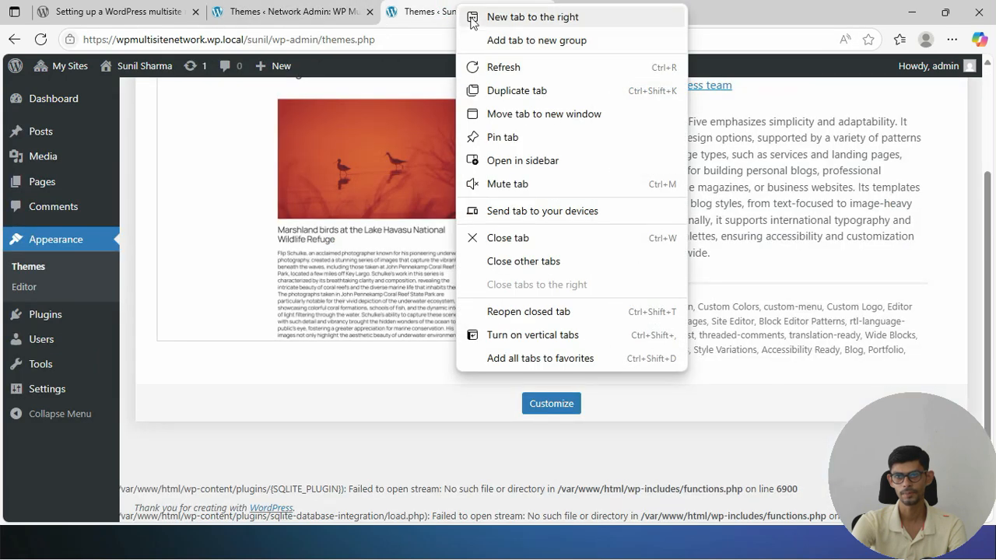
click(506, 70)
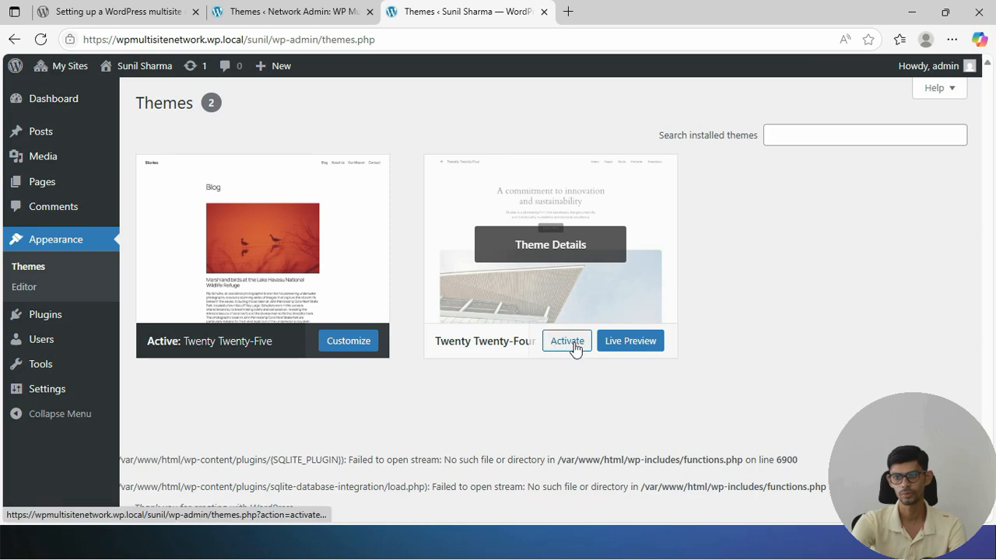
Open the network Plugins page listing Akismet Anti-spam and Hello Dolly
click(306, 10)
mouse_move(54, 282)
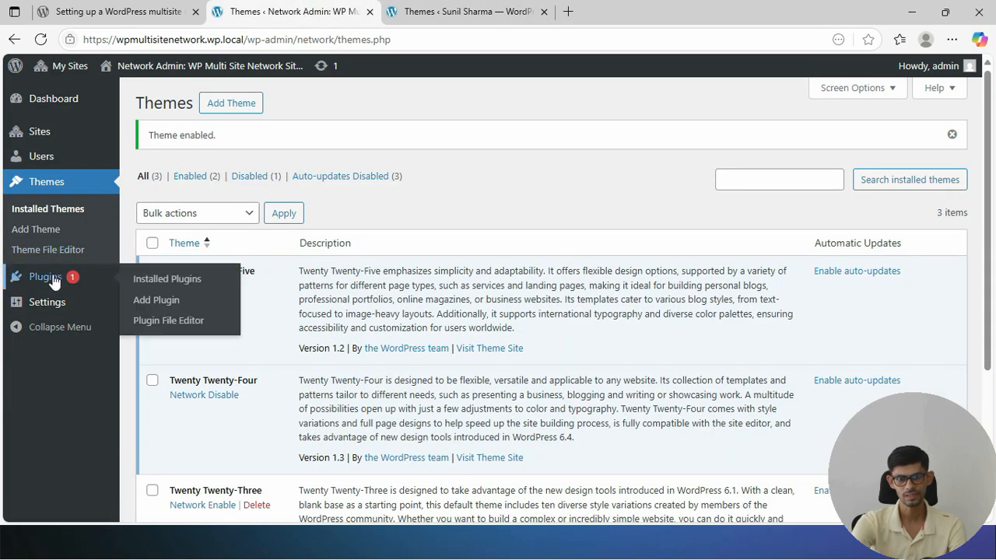
click(69, 278)
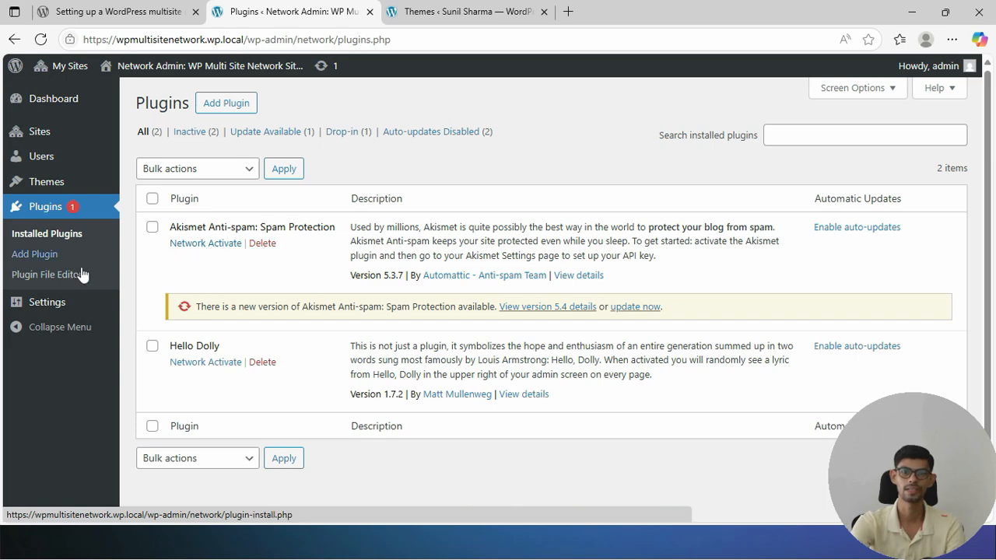
Compare the subsite's Plugins list with the network Plugins page before activating anything
click(517, 16)
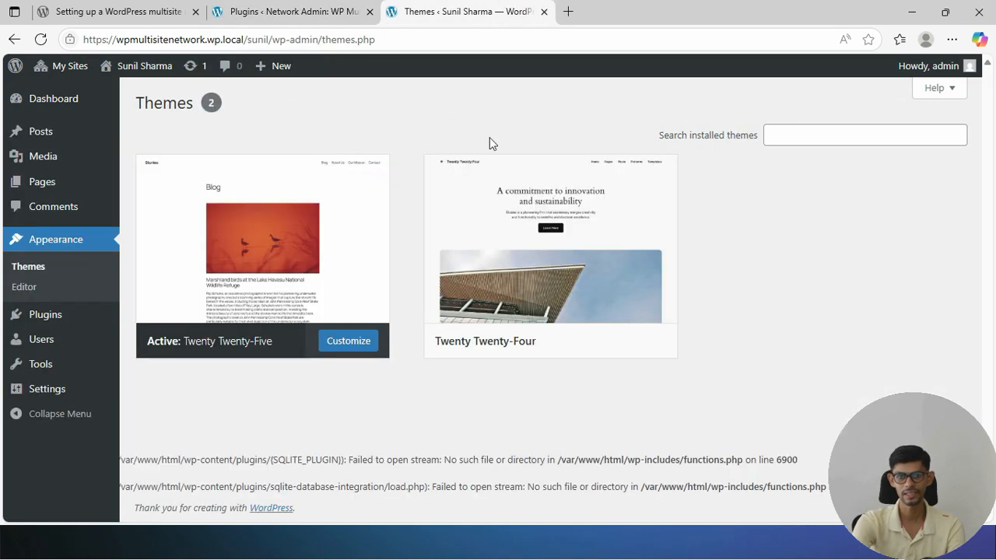
click(76, 321)
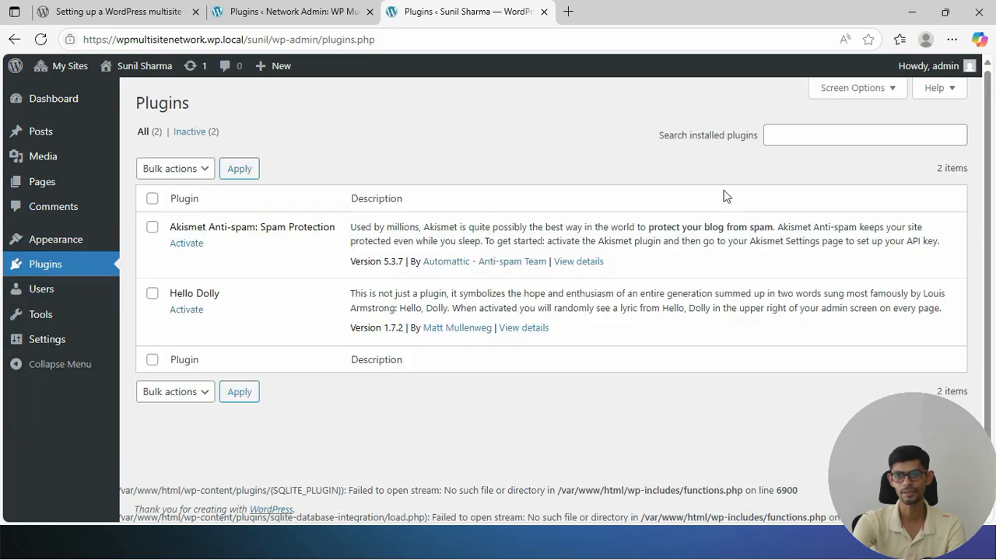
click(290, 11)
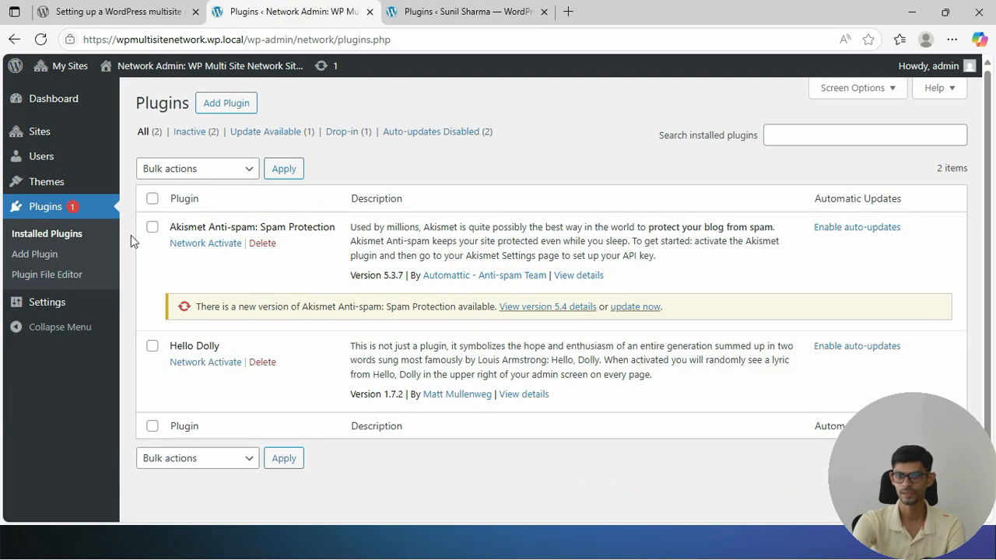
click(458, 11)
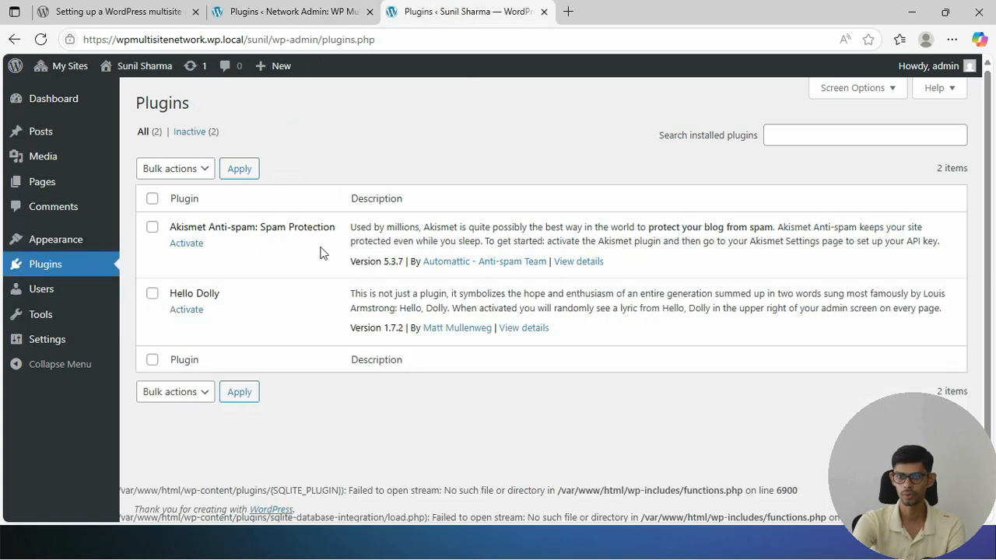
click(315, 13)
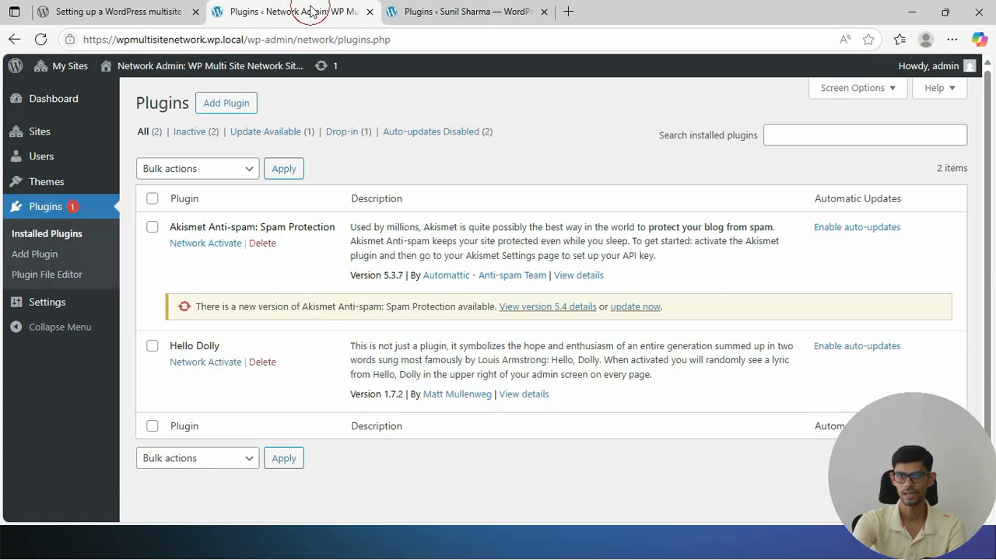
Network-activate Akismet Anti-spam and confirm on the subsite's Plugins page that it is active
click(217, 244)
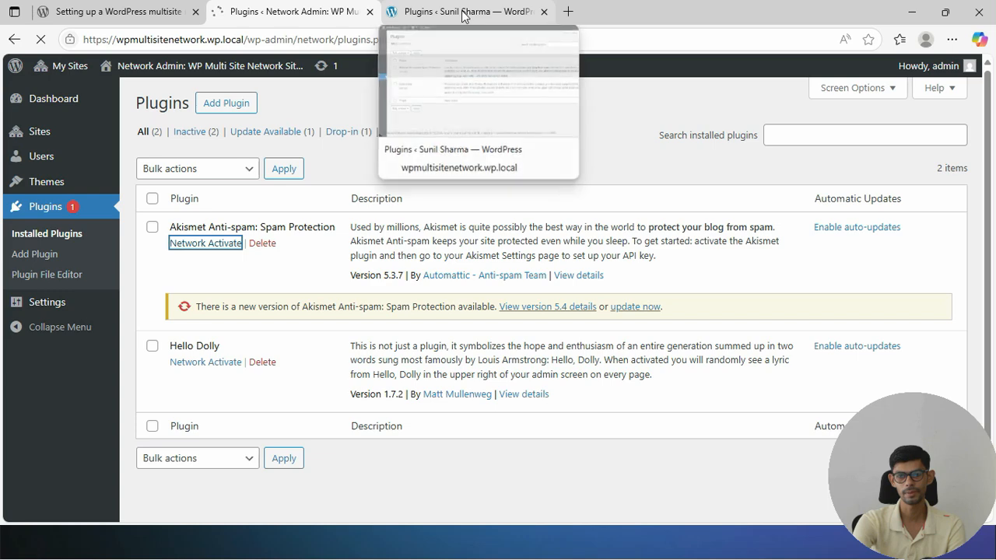
click(465, 13)
click(78, 269)
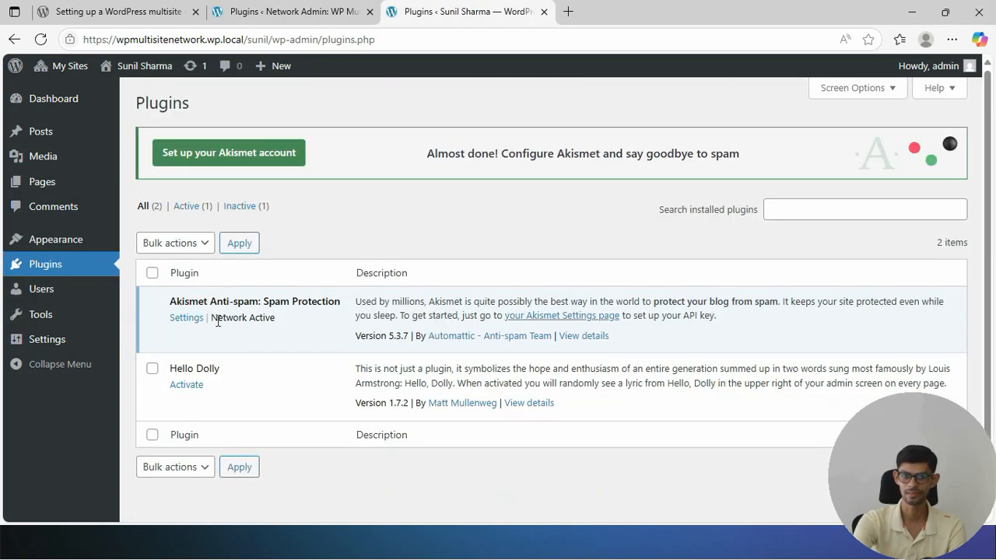
click(294, 11)
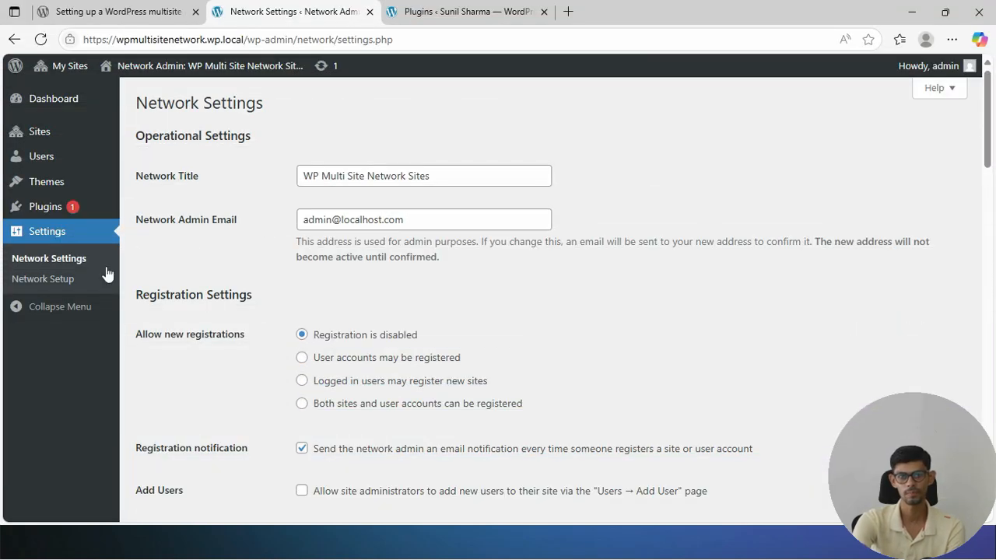
Scroll through the Network Settings page to review its options
scroll(433, 257, down, 3)
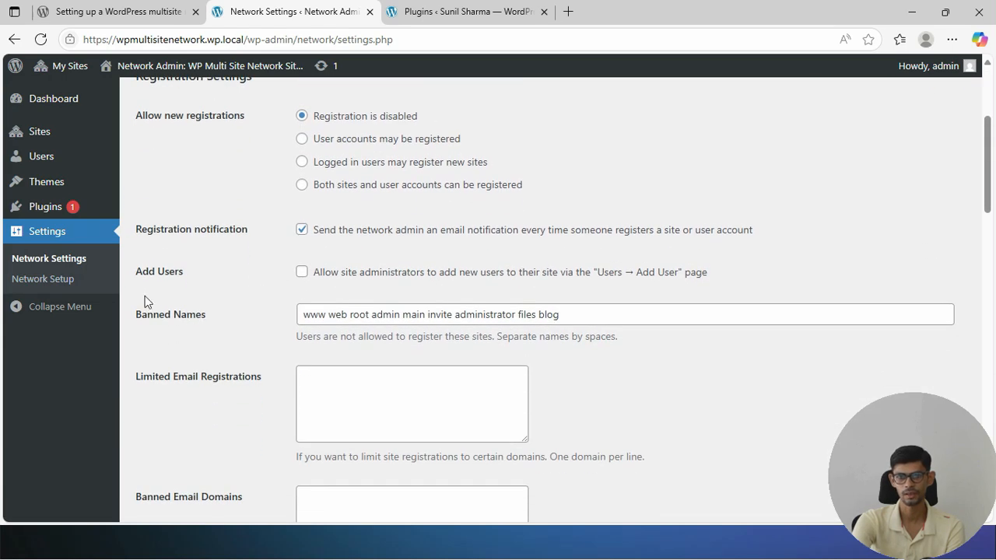
scroll(248, 333, down, 3)
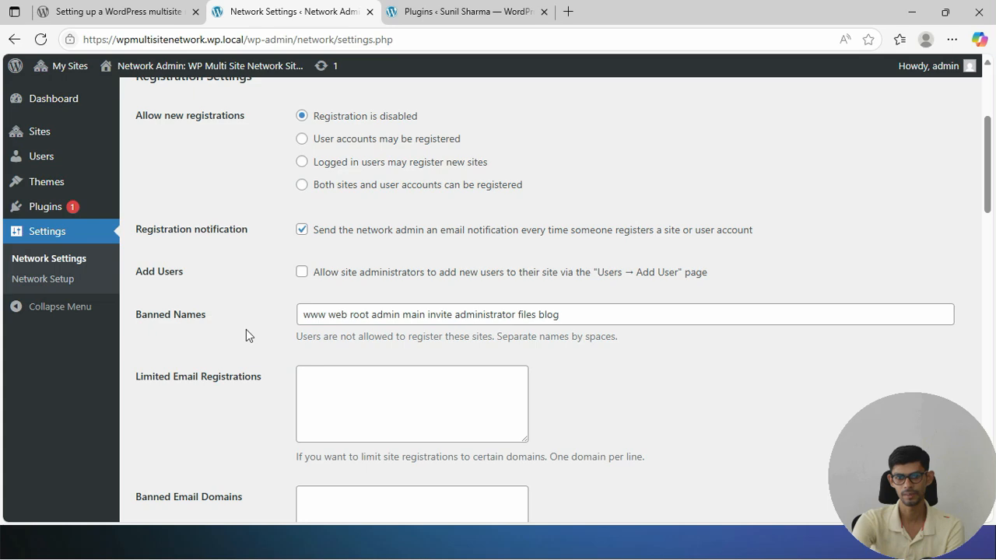
scroll(280, 330, down, 5)
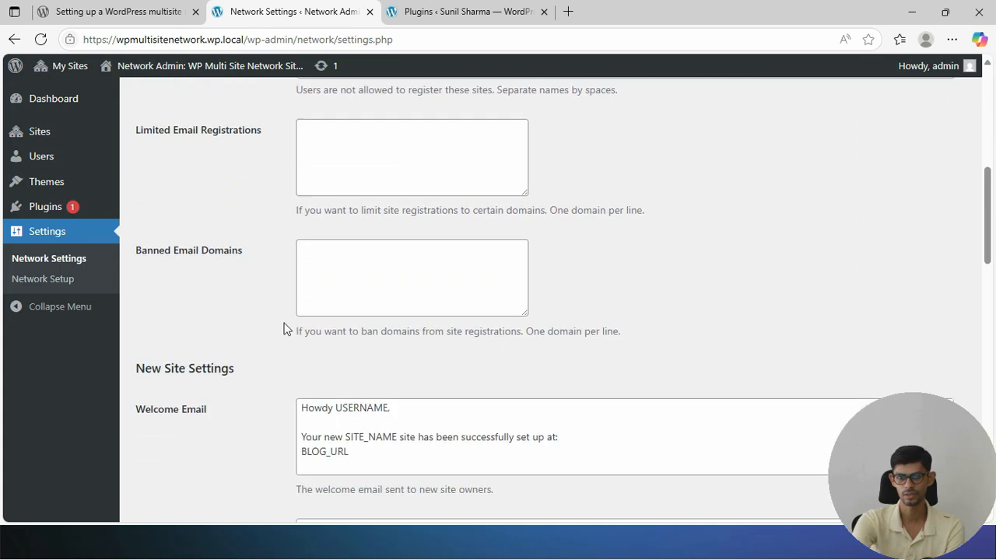
scroll(496, 329, down, 6)
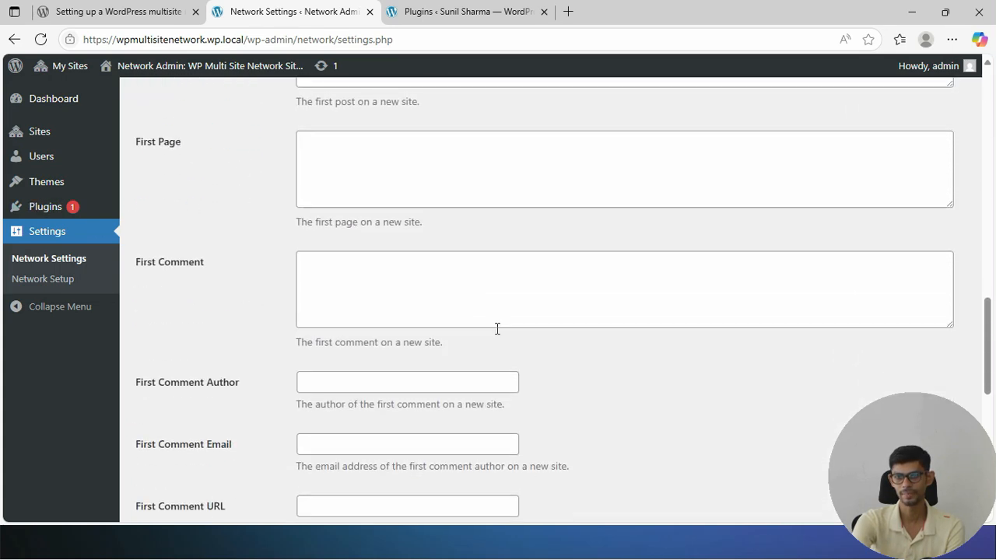
scroll(350, 272, down, 2)
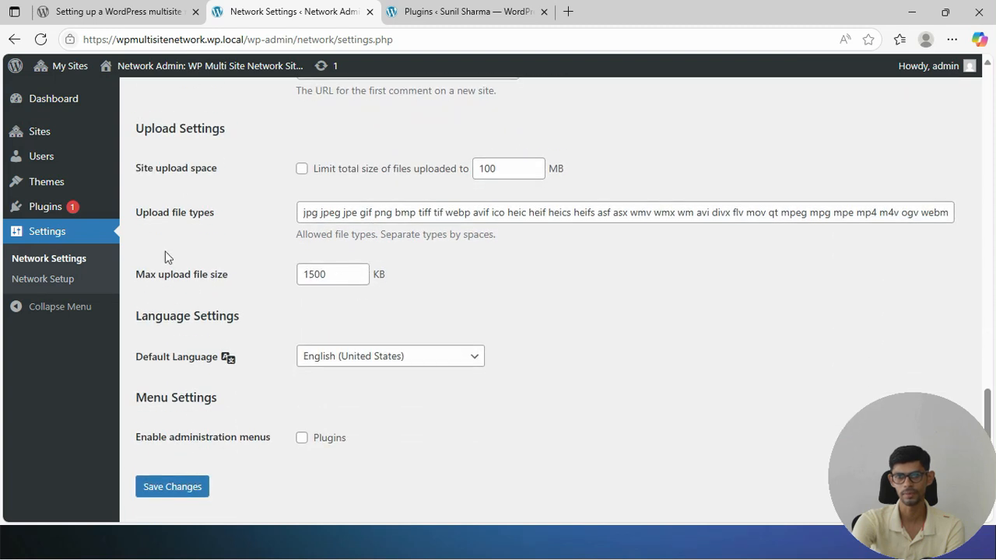
scroll(447, 315, down, 1)
scroll(447, 315, down, 1)
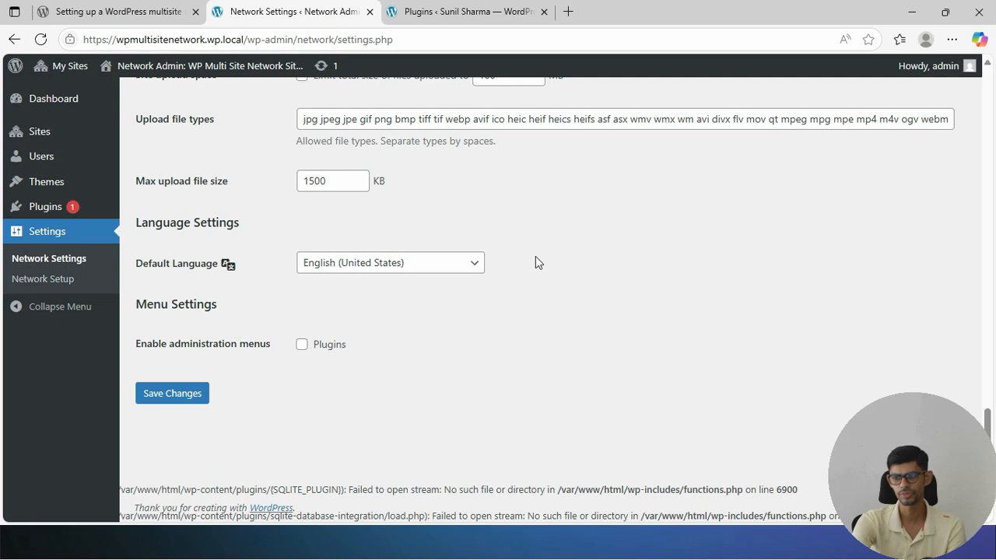
Open Network Setup, select the wp-config.php rules, and move on to the .htaccess rules
click(65, 283)
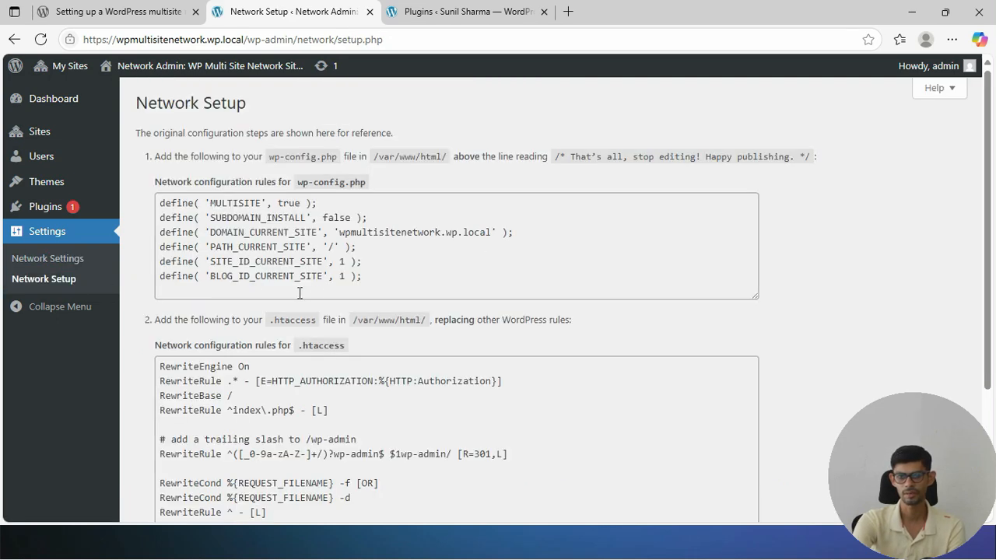
drag(382, 275, 160, 202)
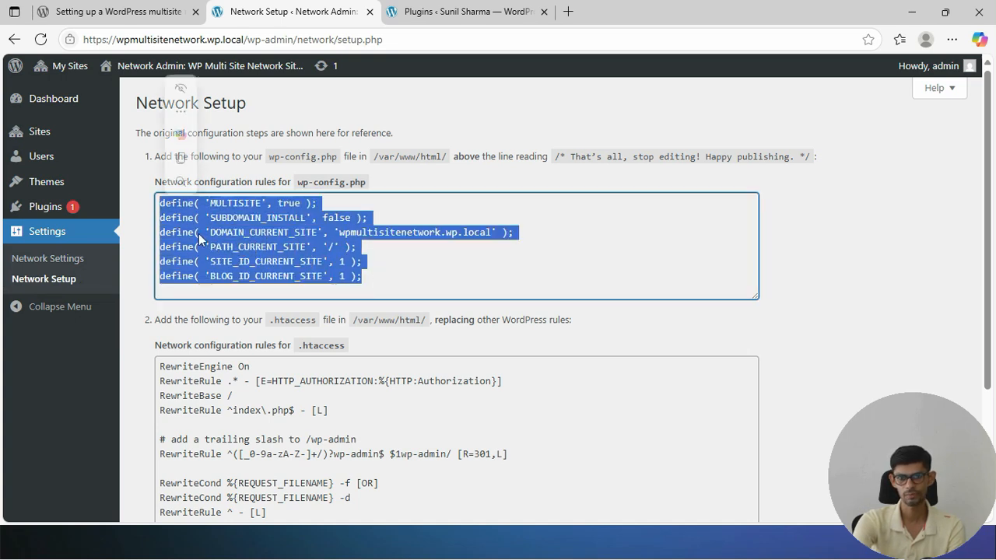
click(391, 411)
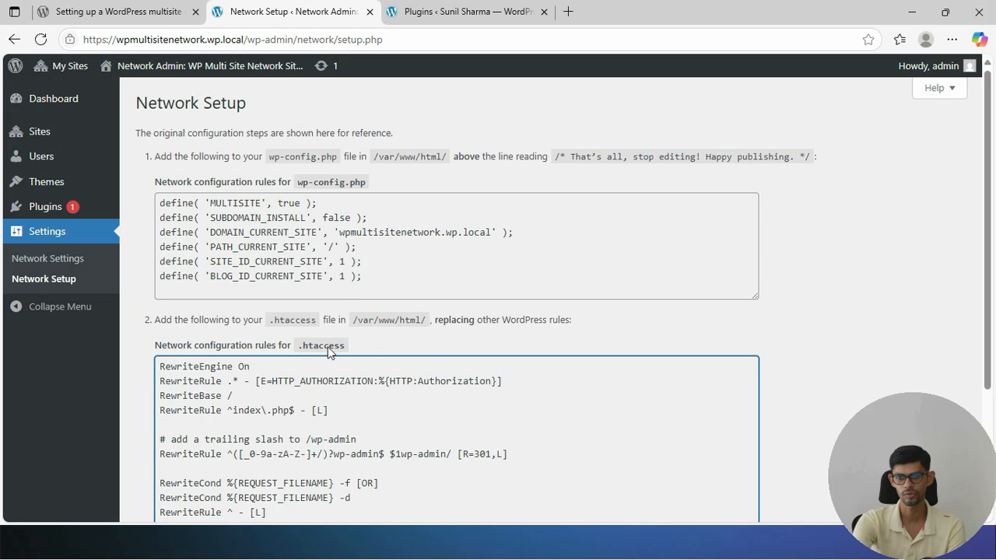